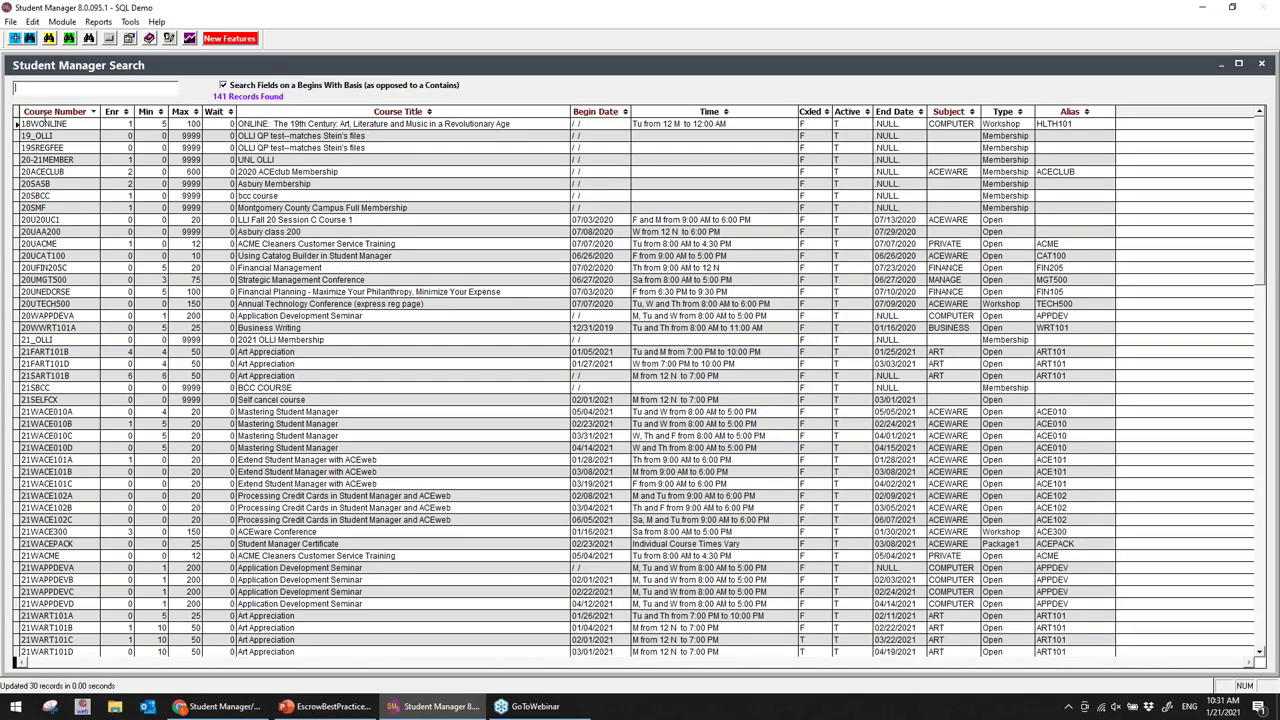
Open the ESCROW Escrow Place Holder course record from the course lookup list
key(Escape)
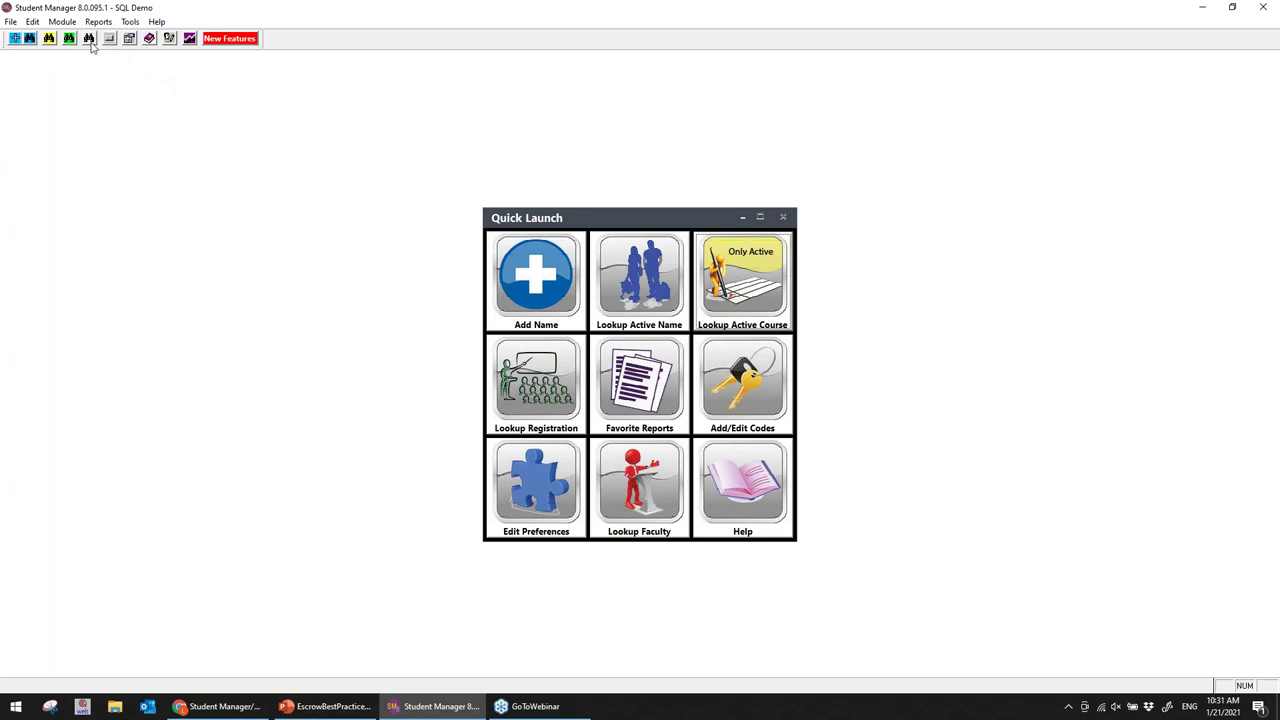
click(52, 40)
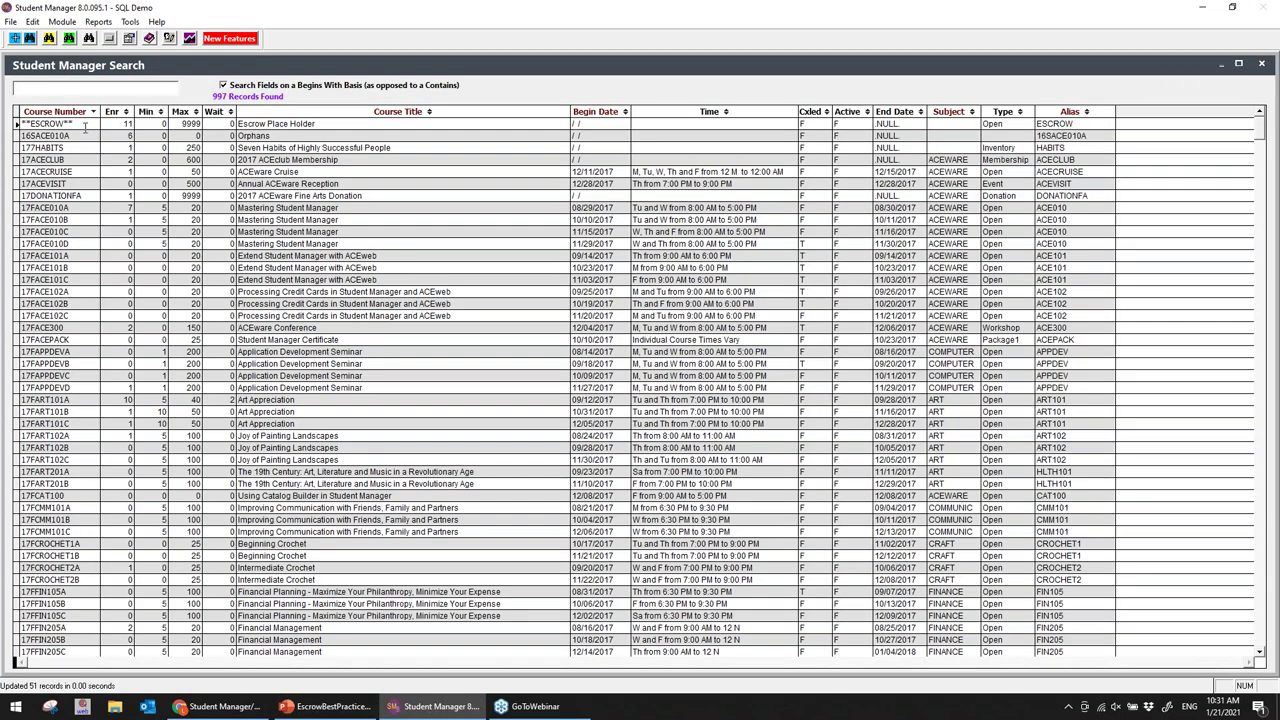
key(Return)
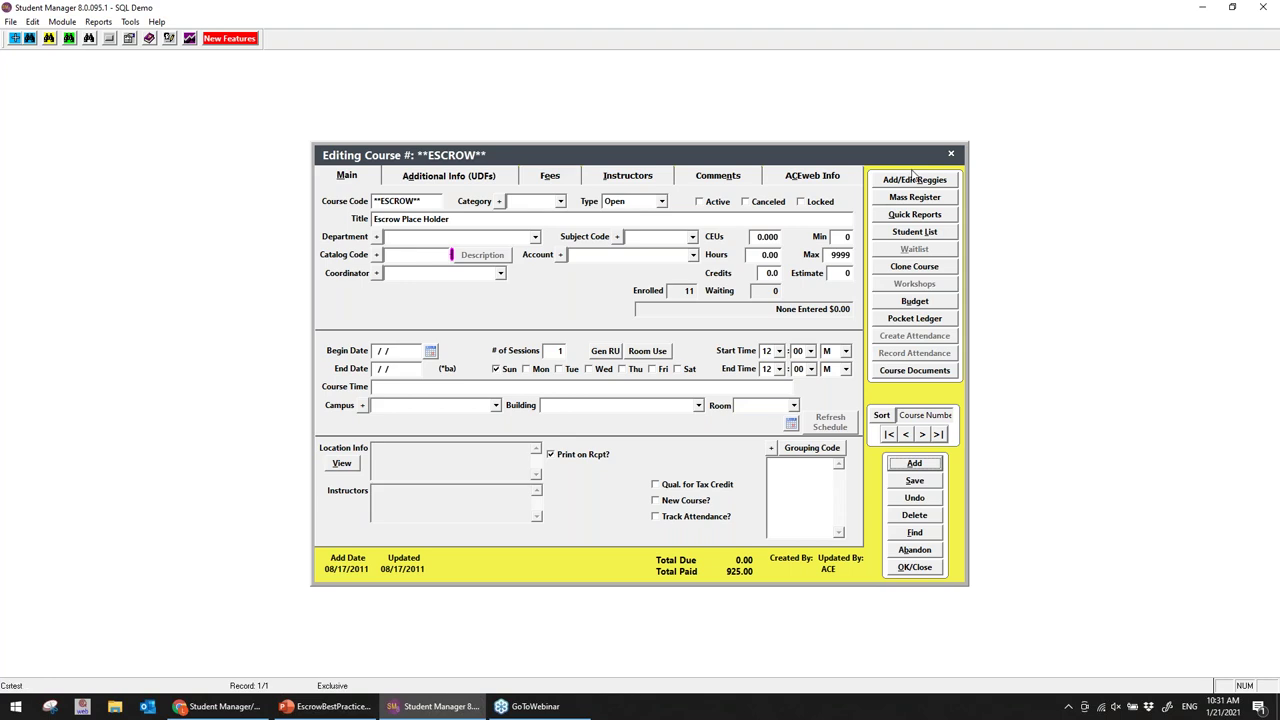
Check the ESCROW course's student roster, then open a registration showing 75.00 paid
click(944, 181)
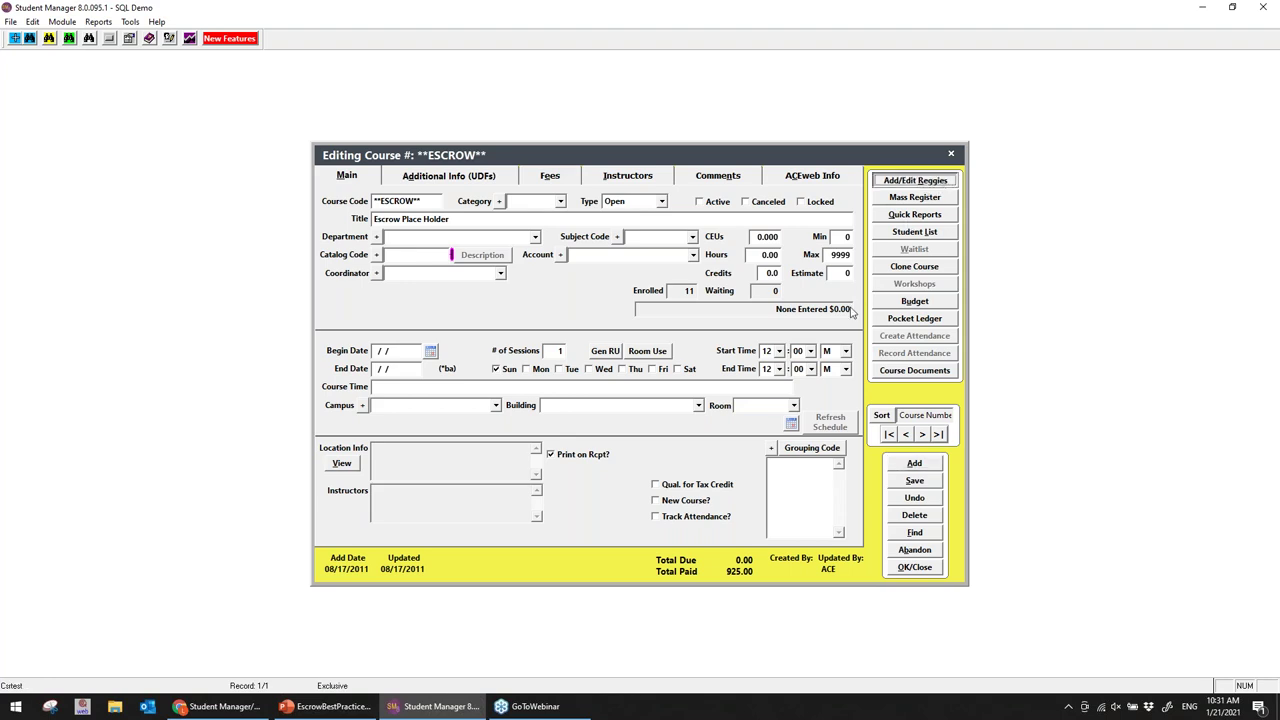
click(913, 236)
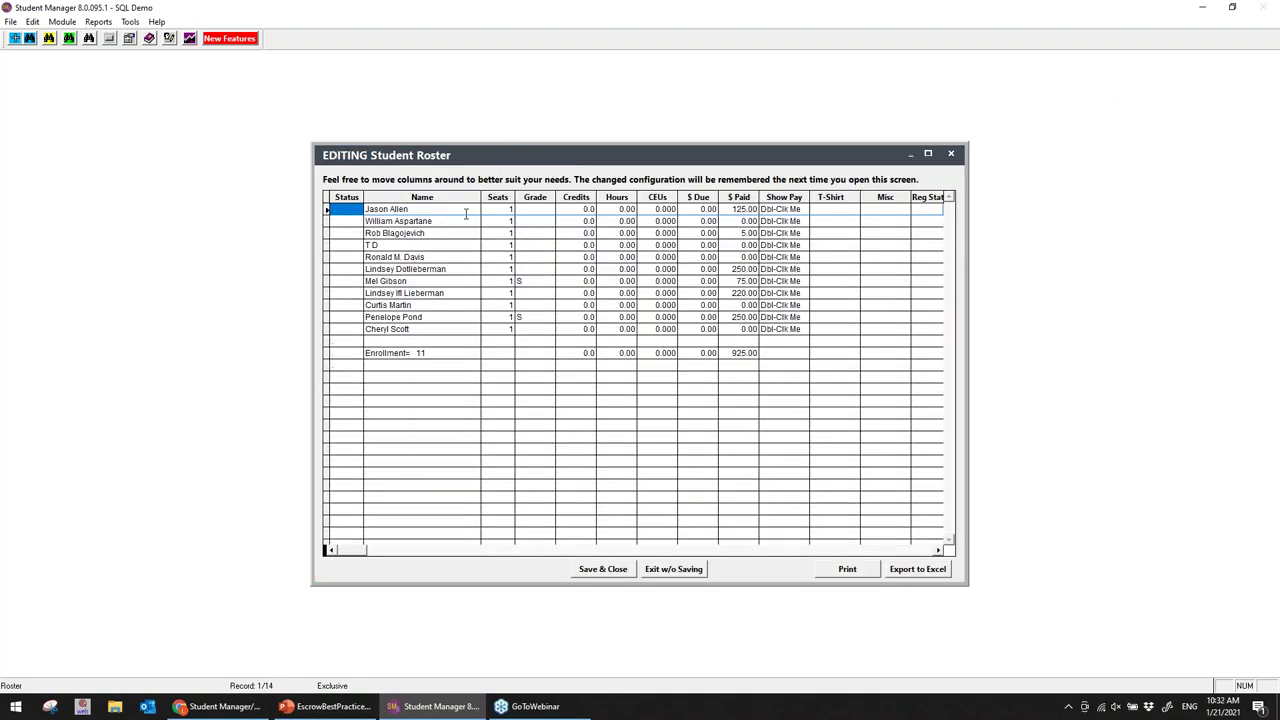
key(Escape)
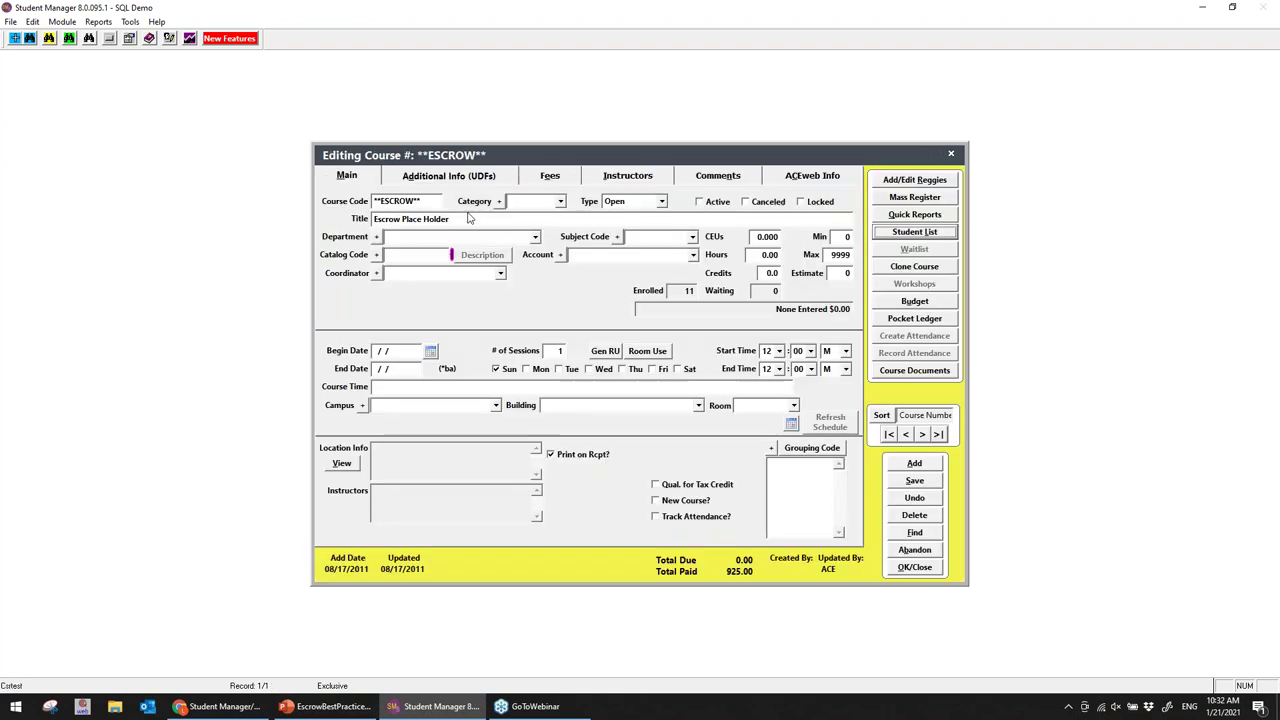
click(913, 186)
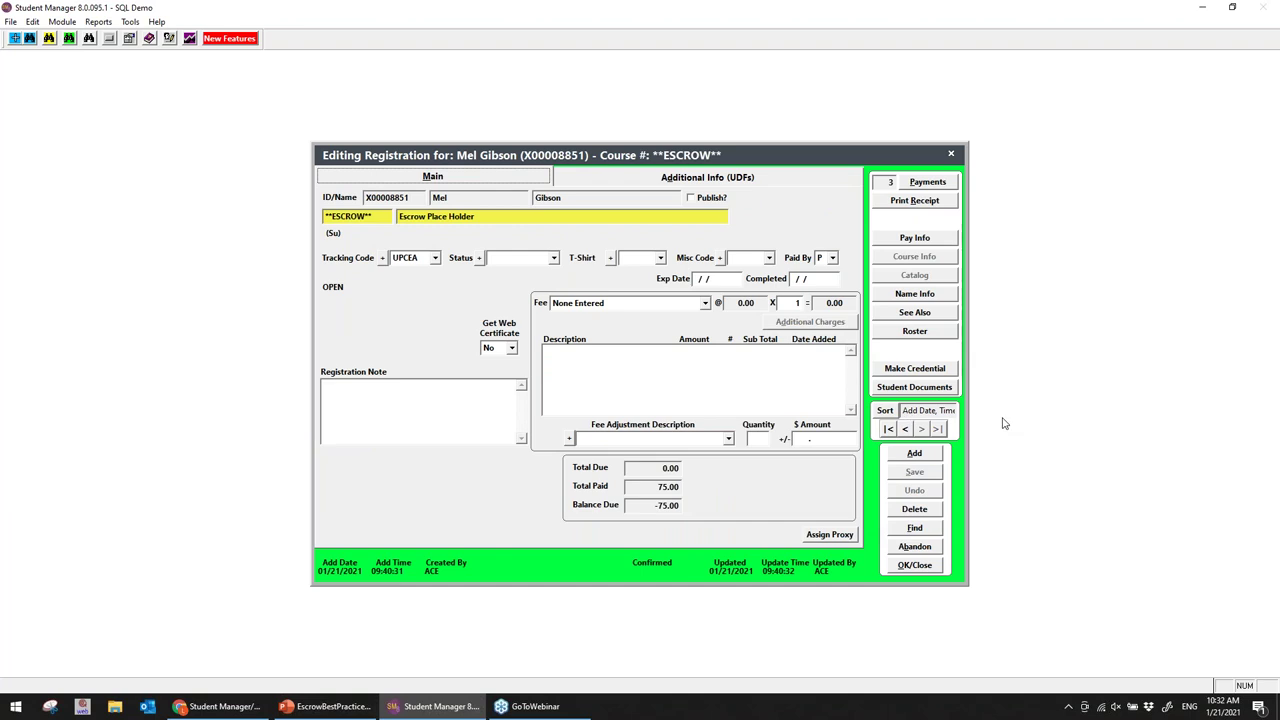
Add a new ESCROW registration for another student, accepting the inactive-course warning
click(920, 530)
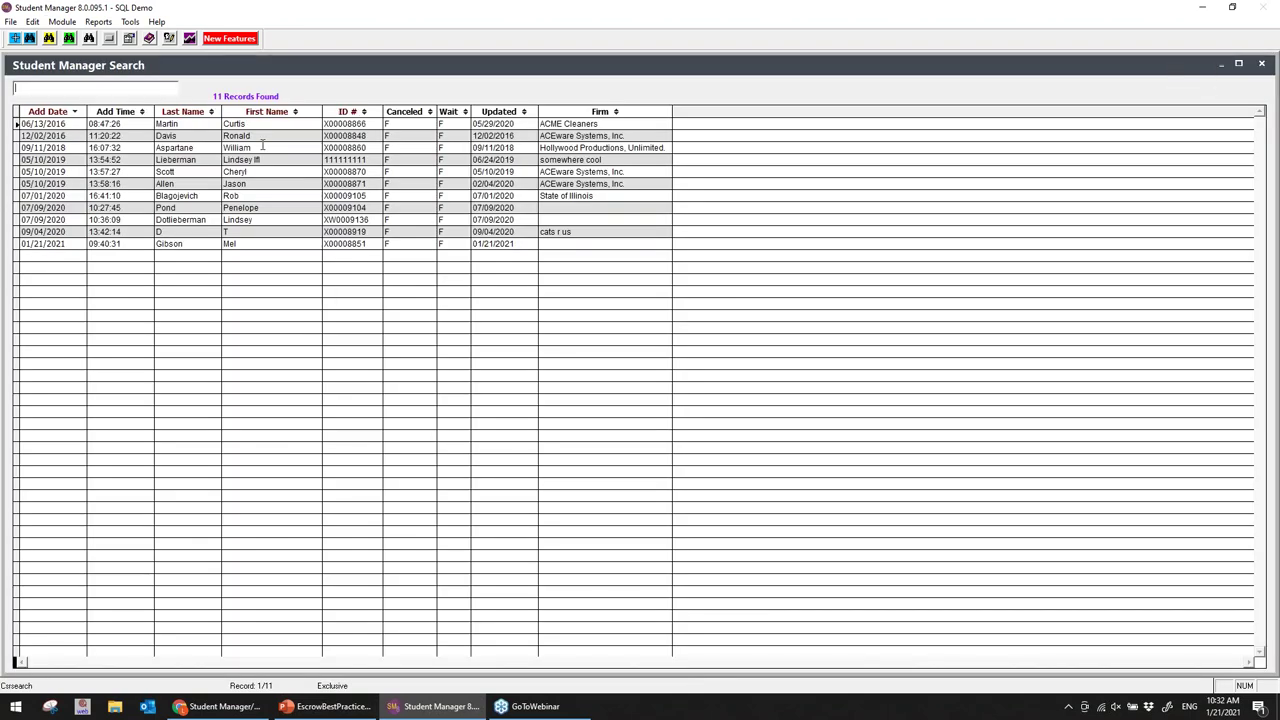
double_click(183, 184)
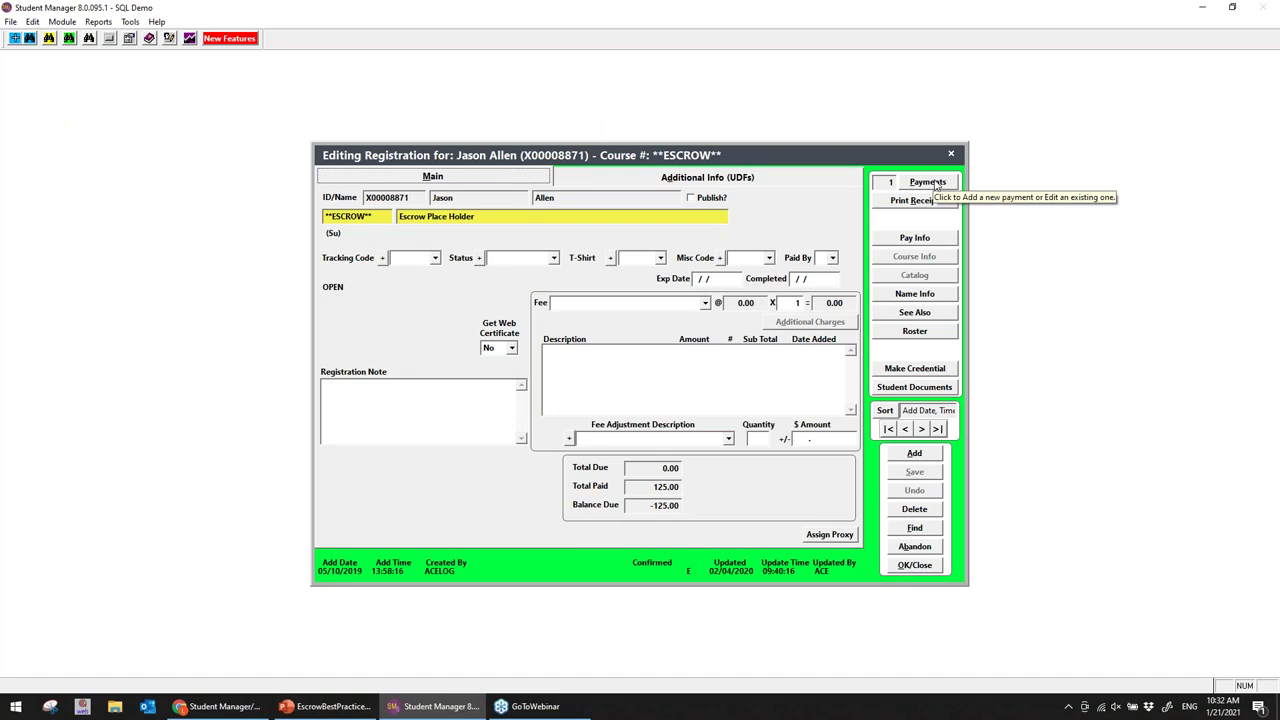
click(915, 454)
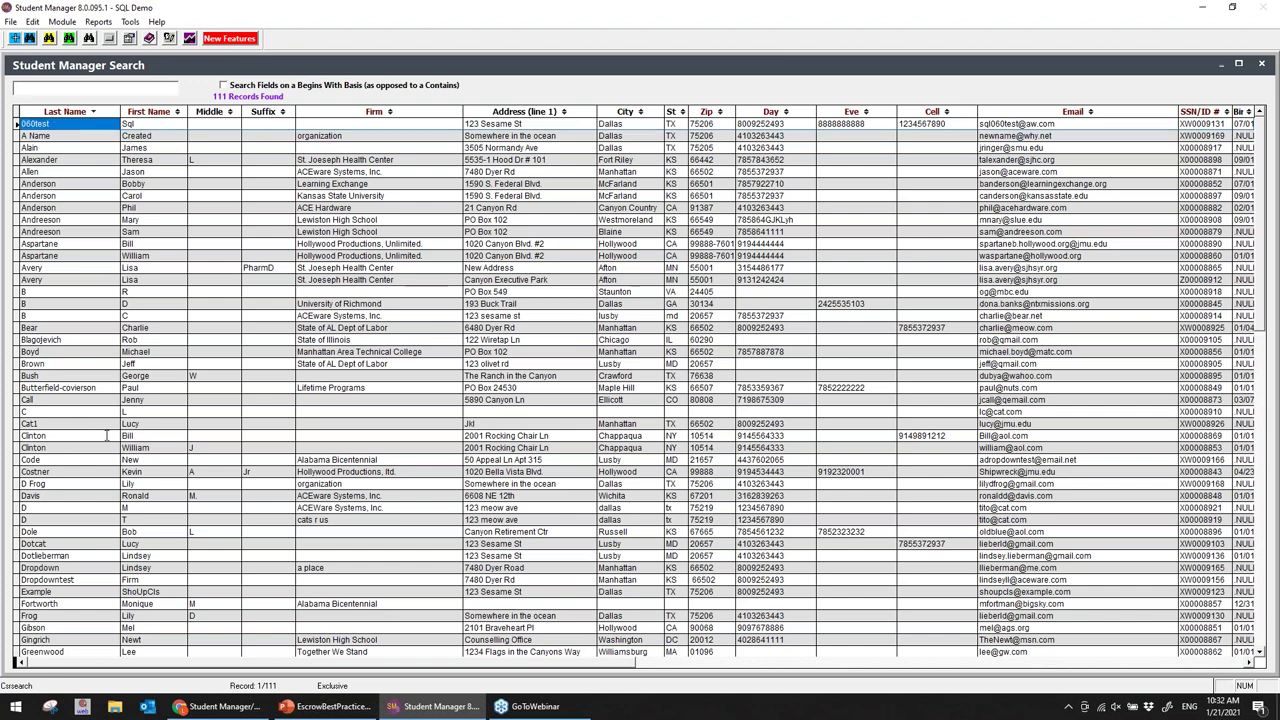
double_click(99, 435)
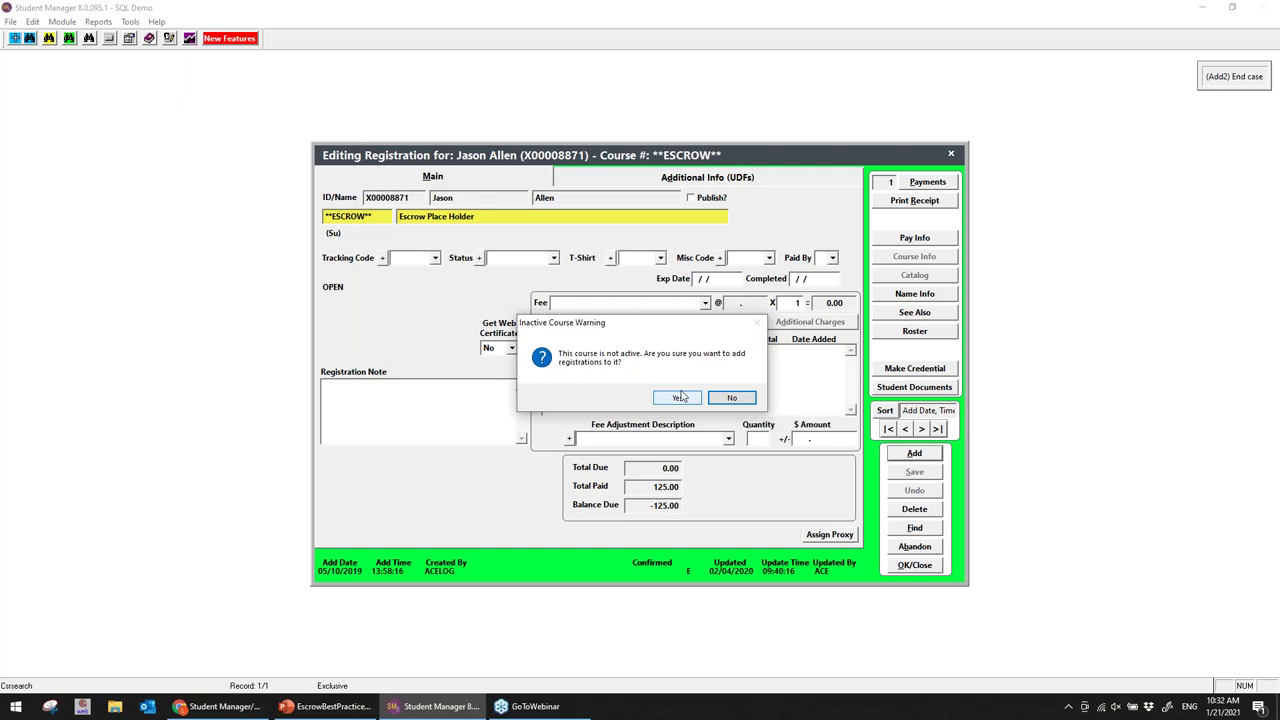
click(671, 401)
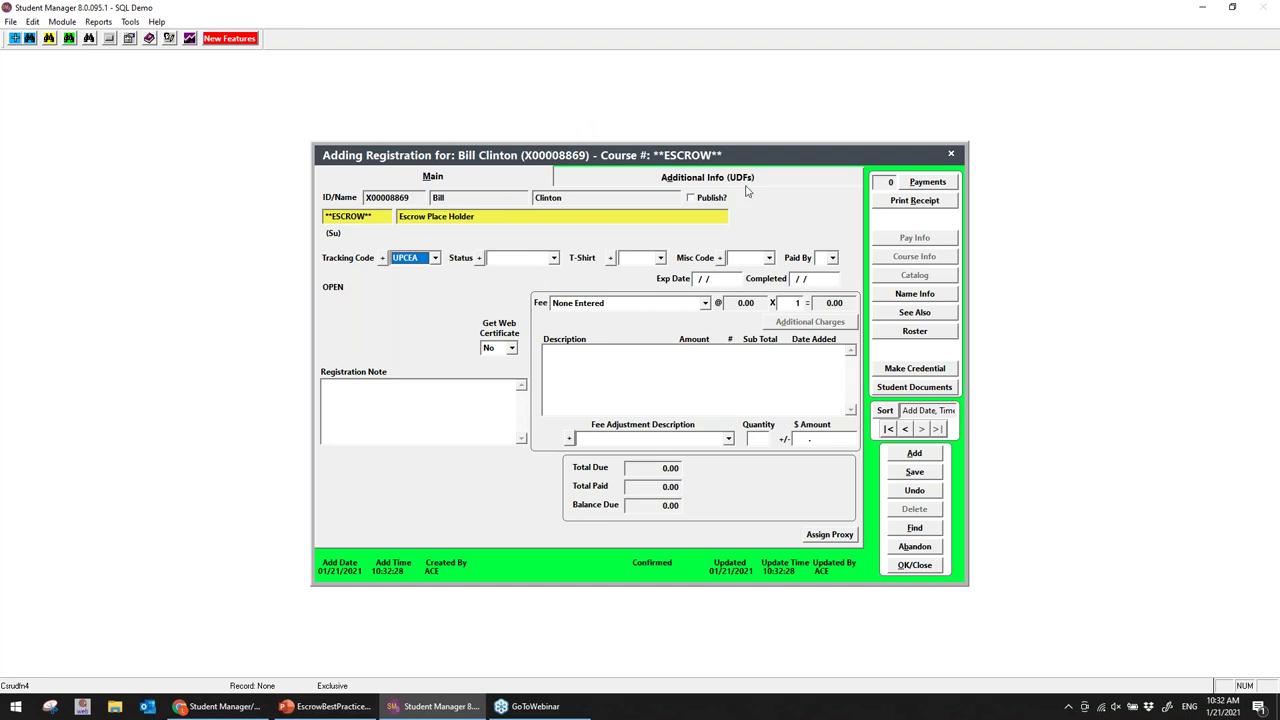
Start a VISA payment for the new registration and send it to the payment gateway
click(915, 182)
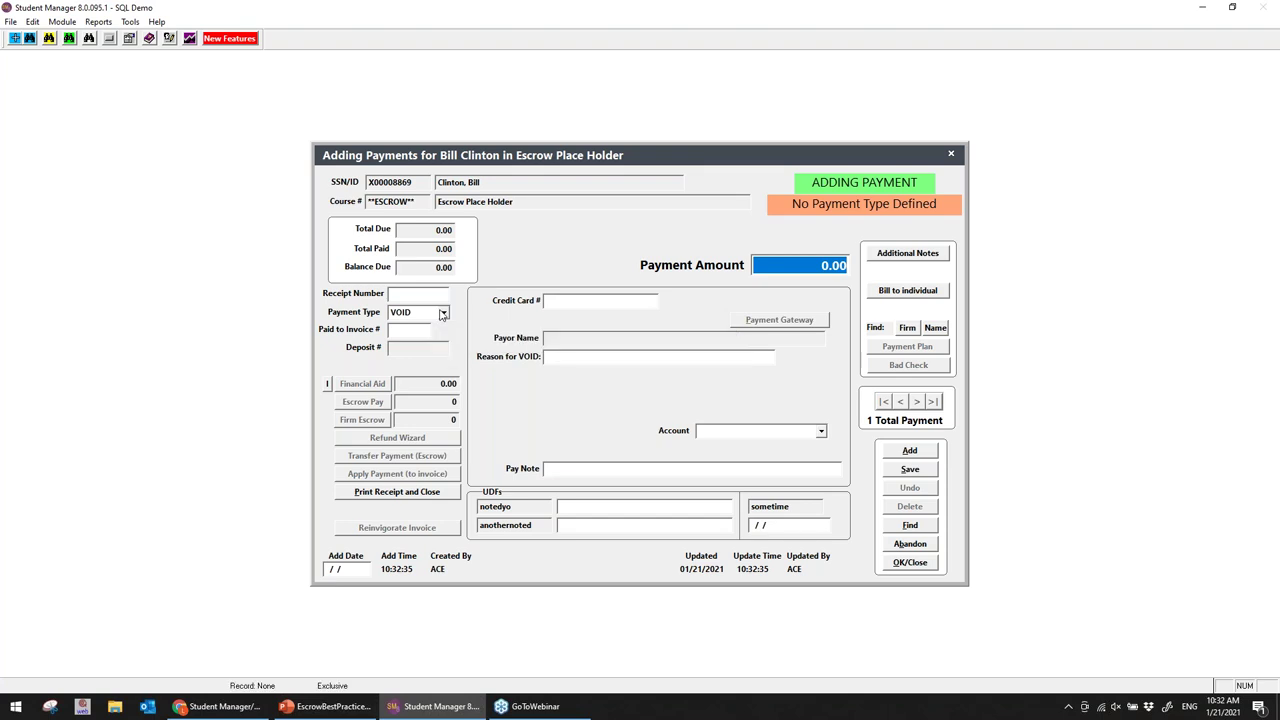
click(443, 314)
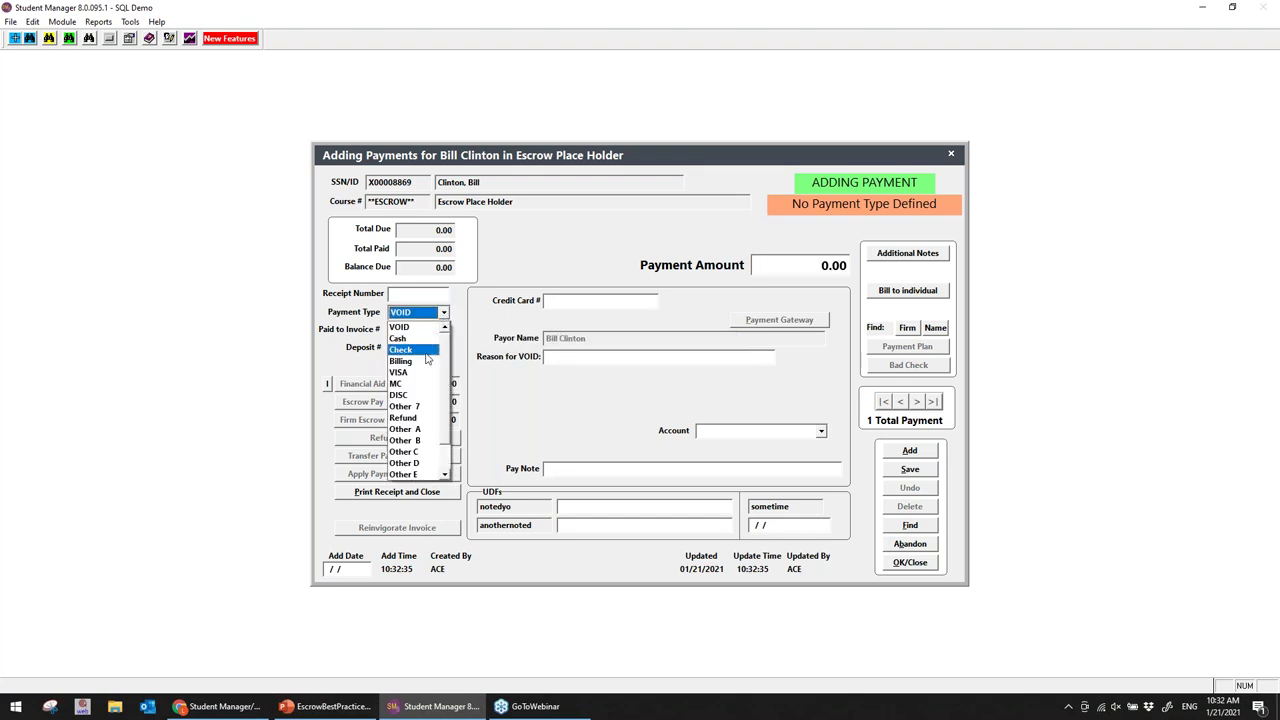
click(400, 372)
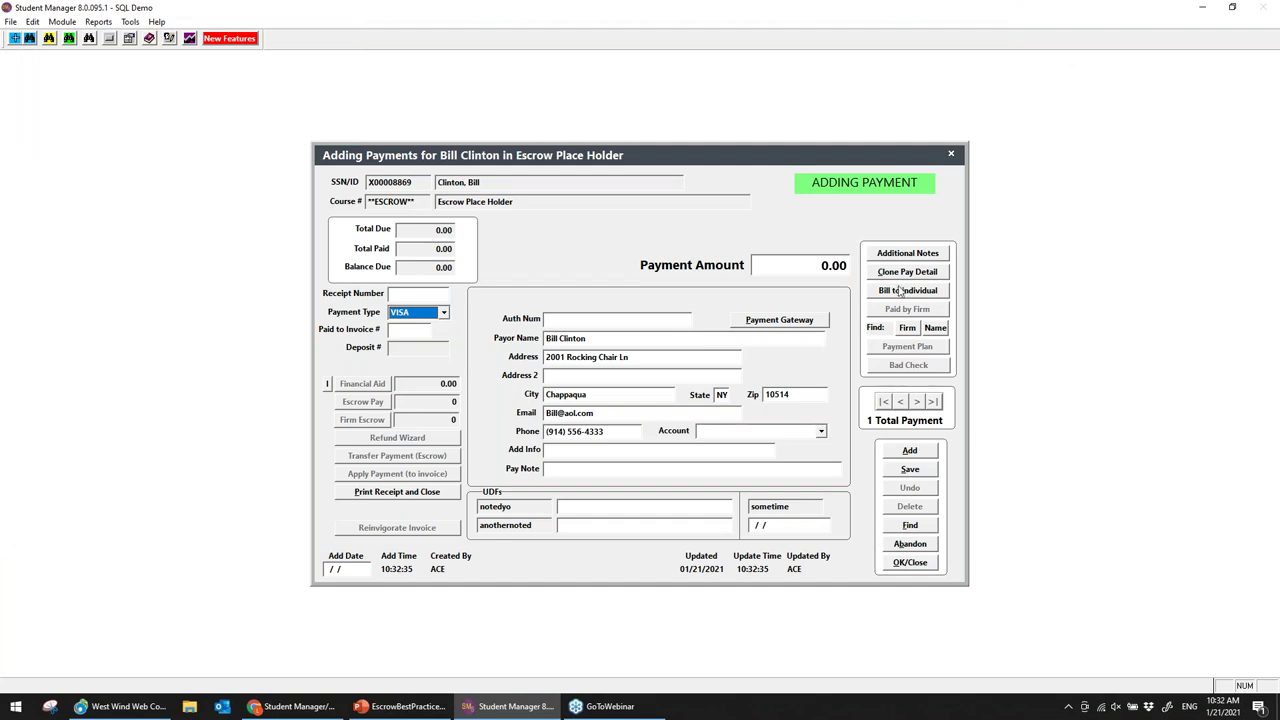
click(783, 322)
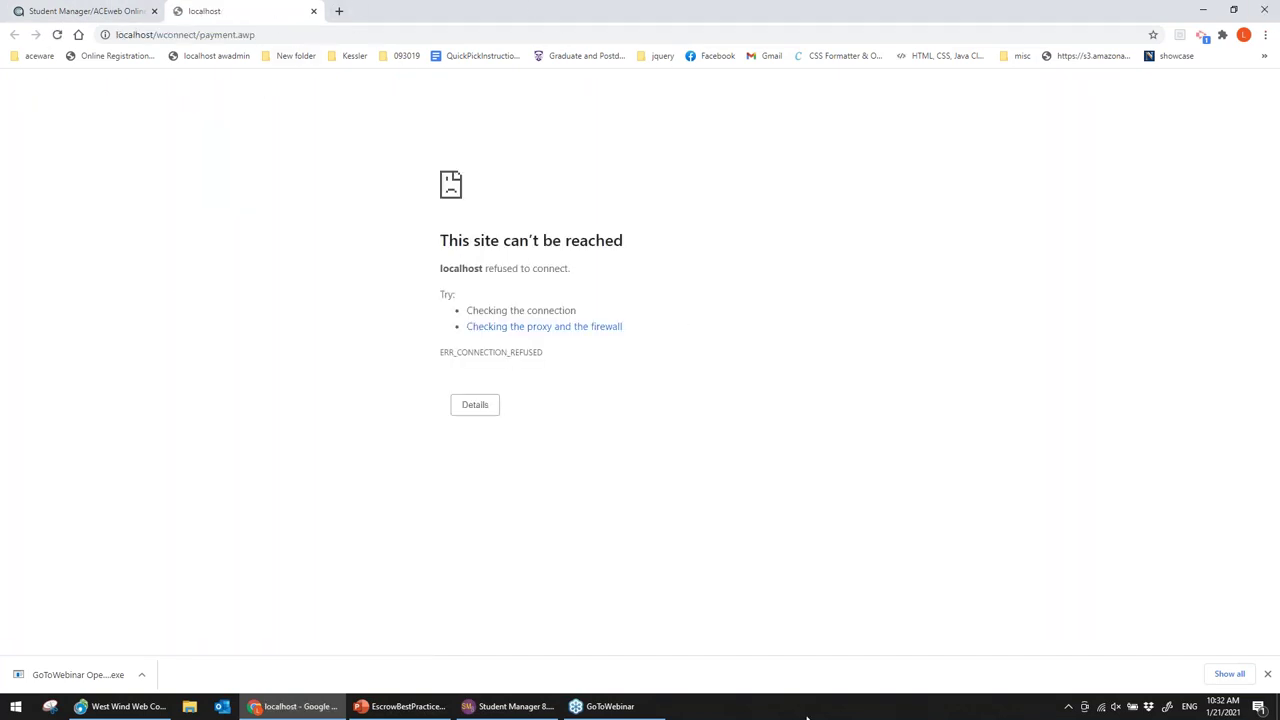
Minimize the unreachable Chrome payment page to return to Student Manager
click(1203, 10)
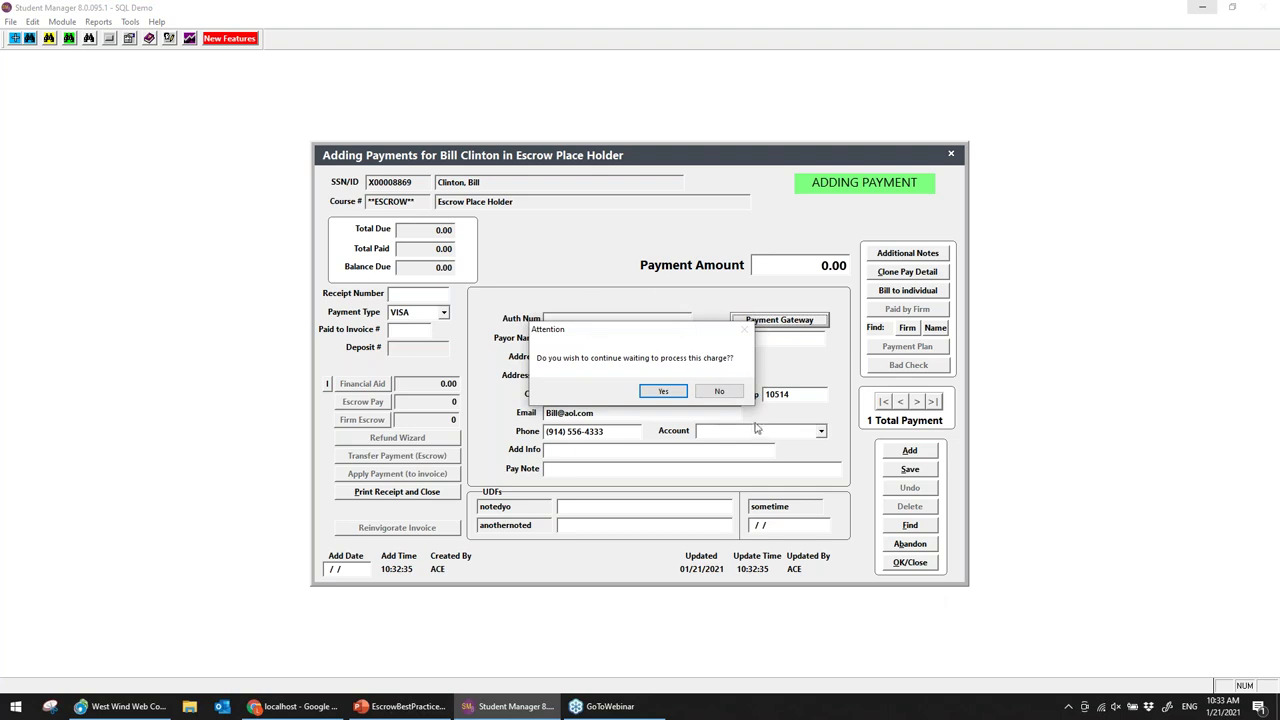
Abandon the timed-out card charge and decline saving the zero-amount payment
click(702, 395)
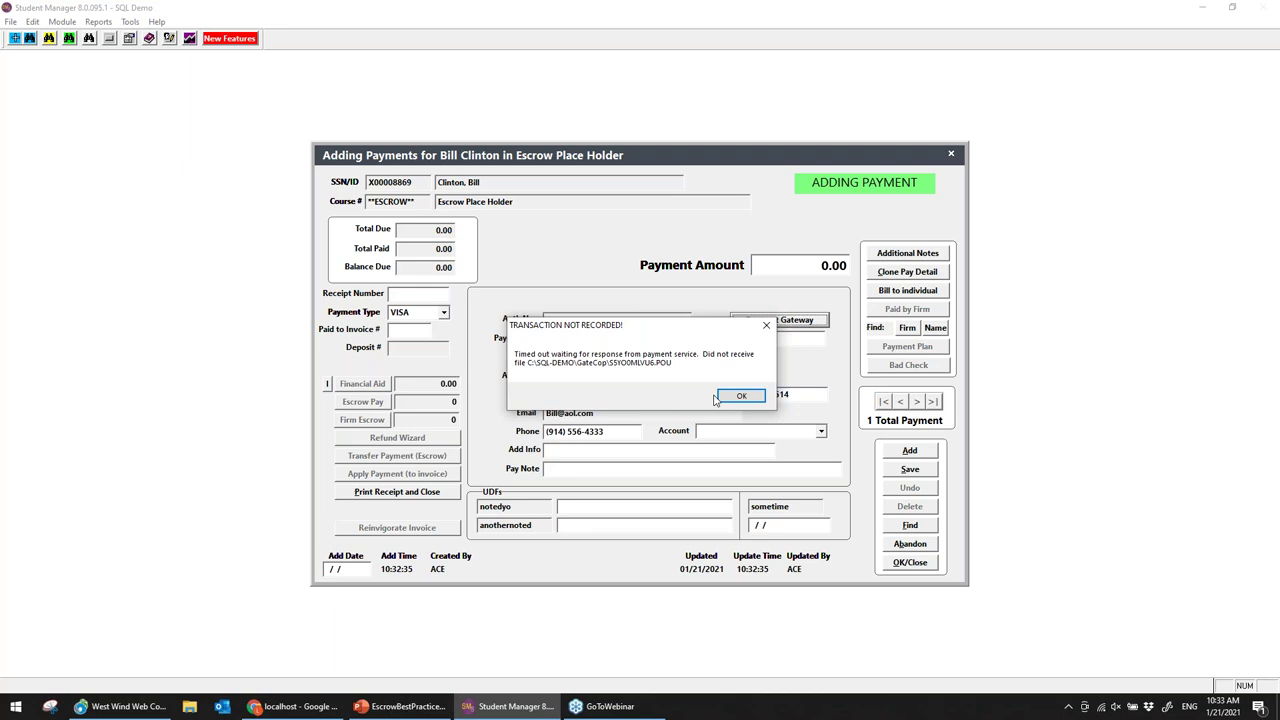
click(743, 397)
click(743, 397)
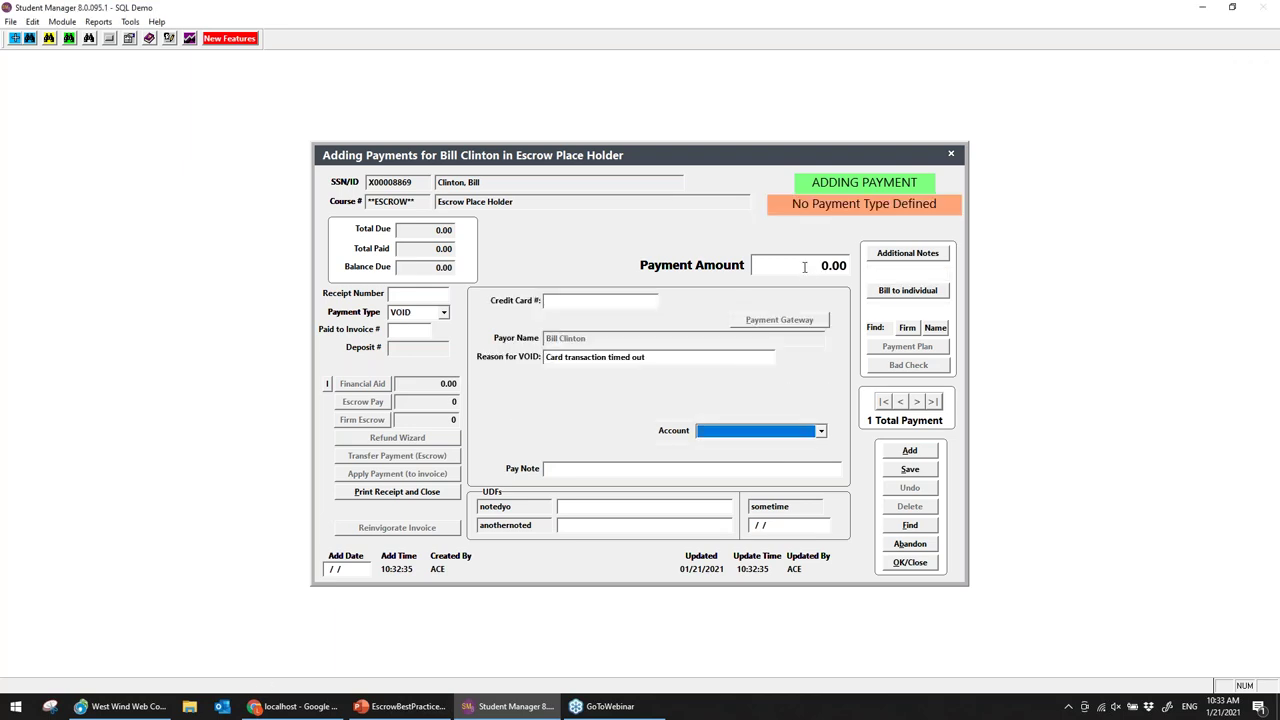
Record an 18.00 VISA payment, accept the overpayment, enter the authorization number and save
click(444, 312)
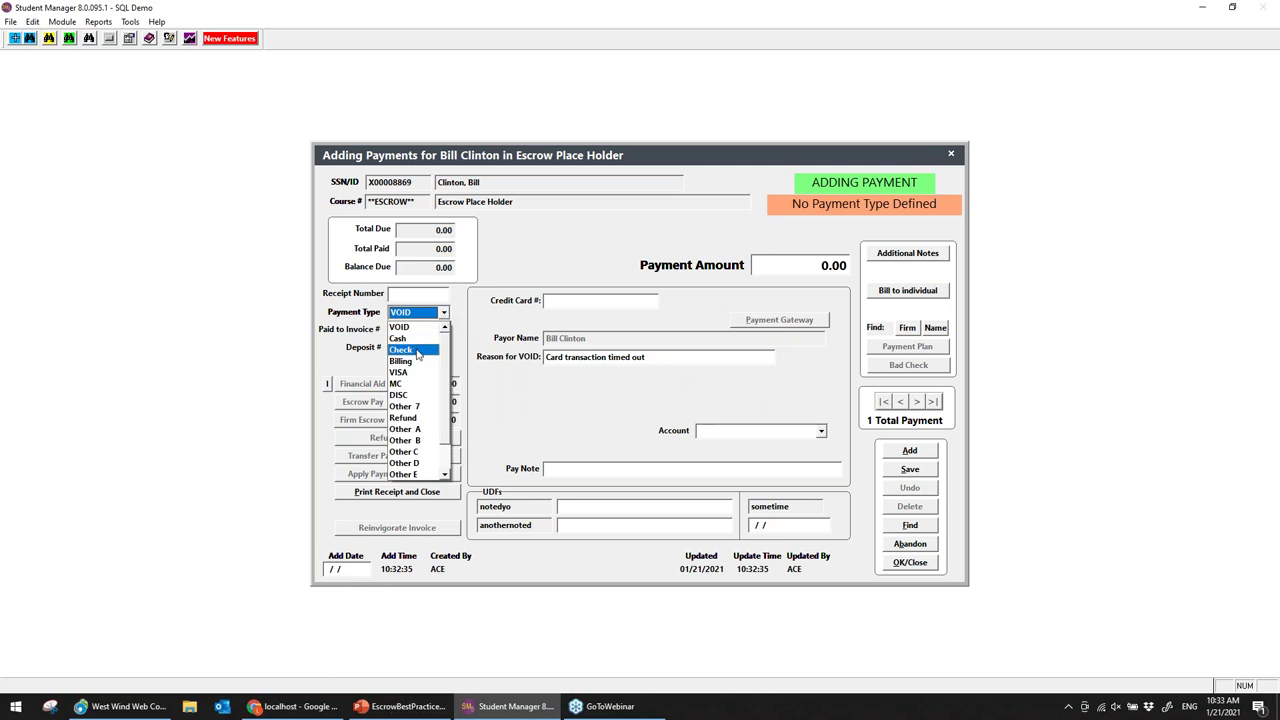
click(400, 372)
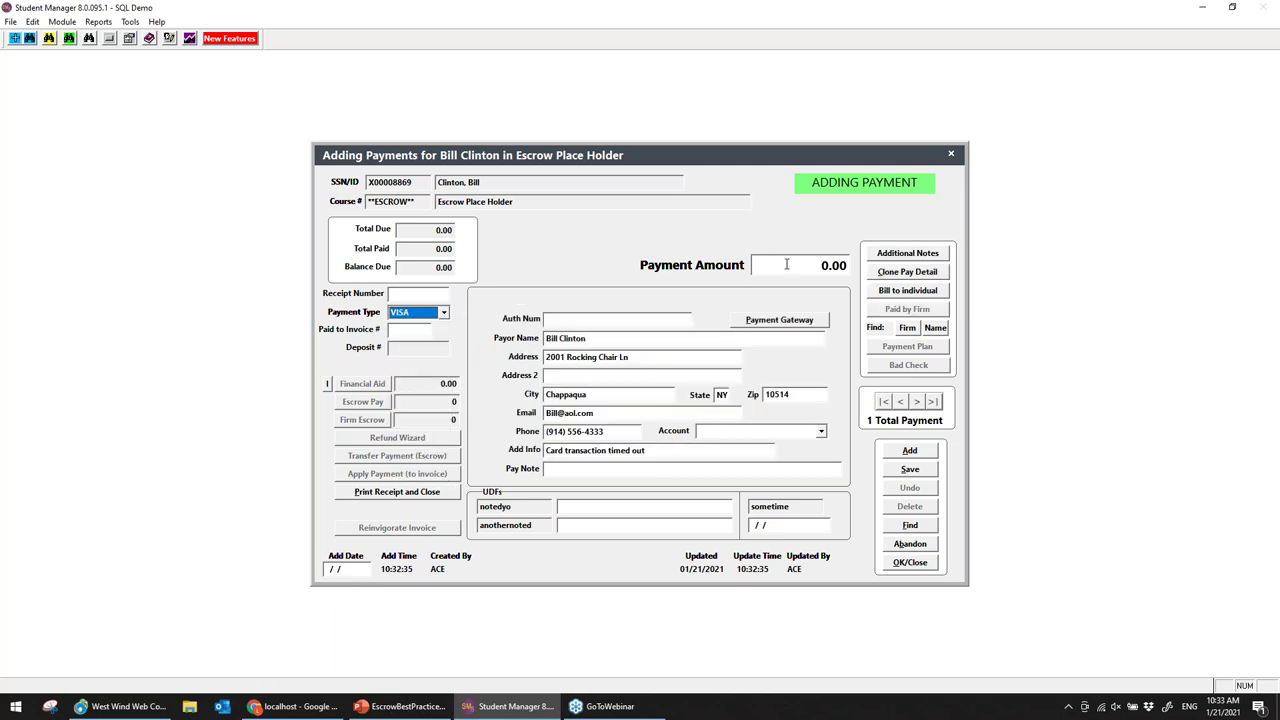
click(786, 264)
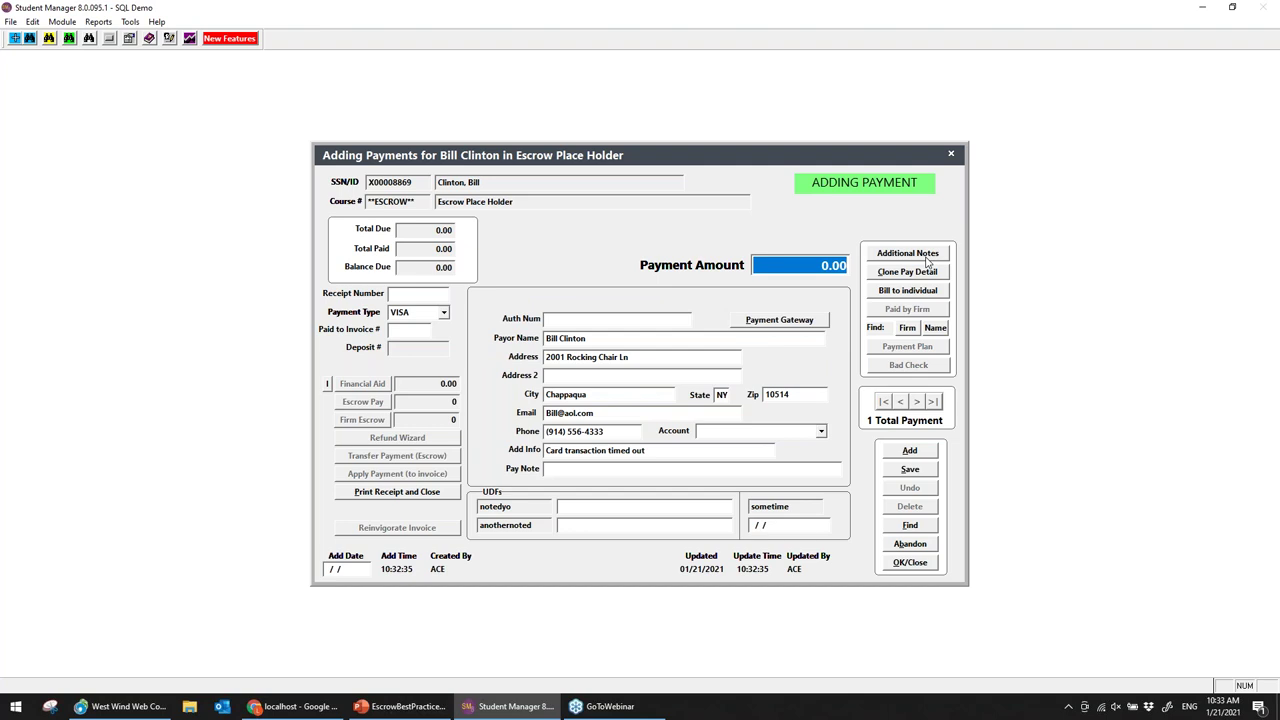
text(18 .)
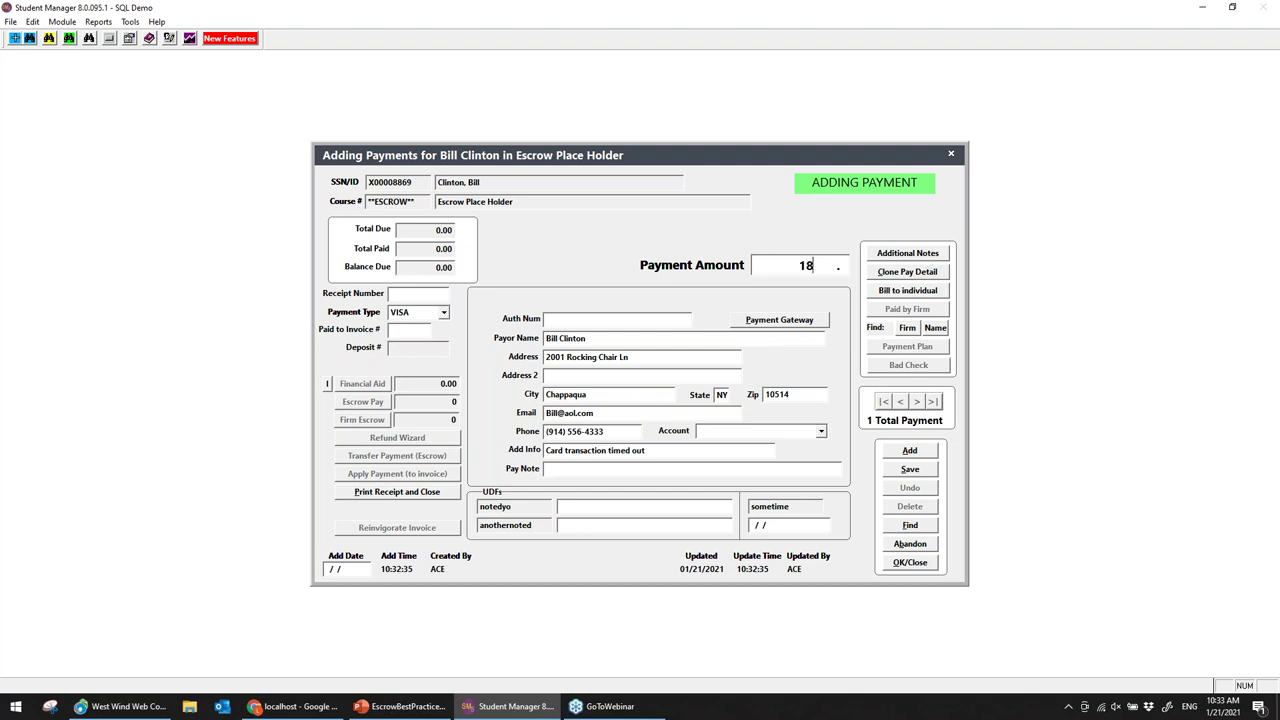
key(Tab)
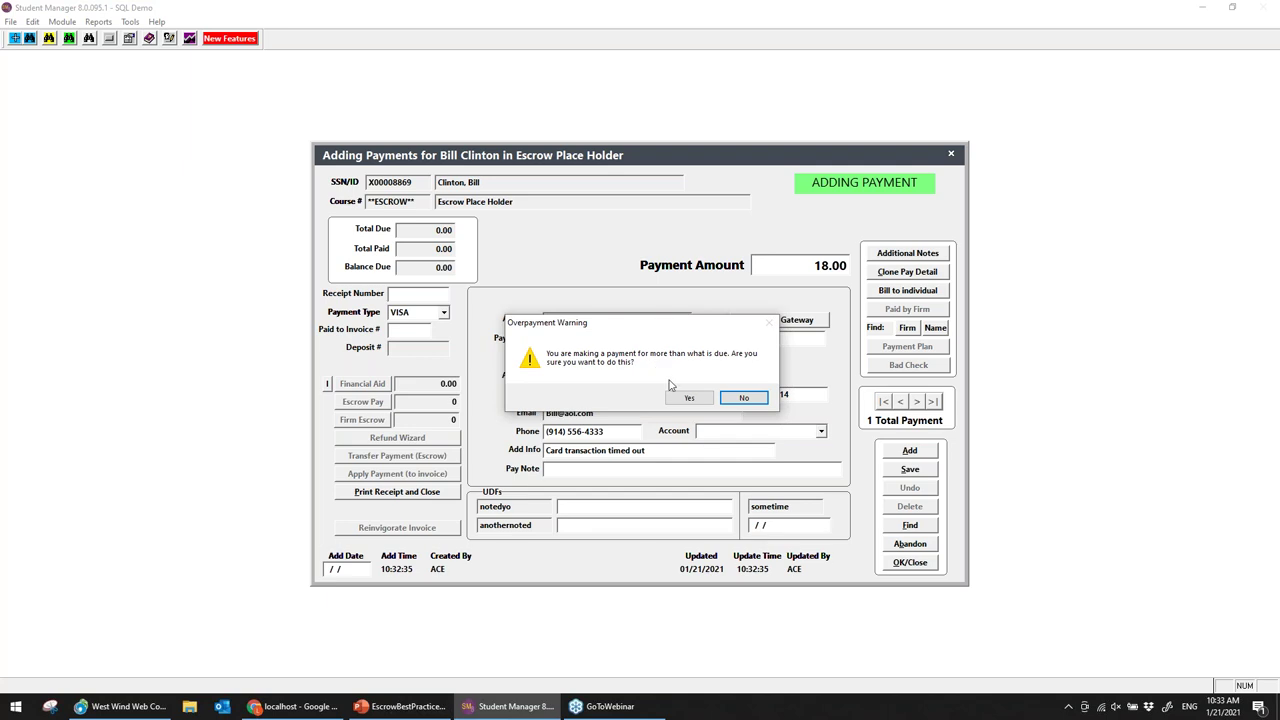
click(692, 399)
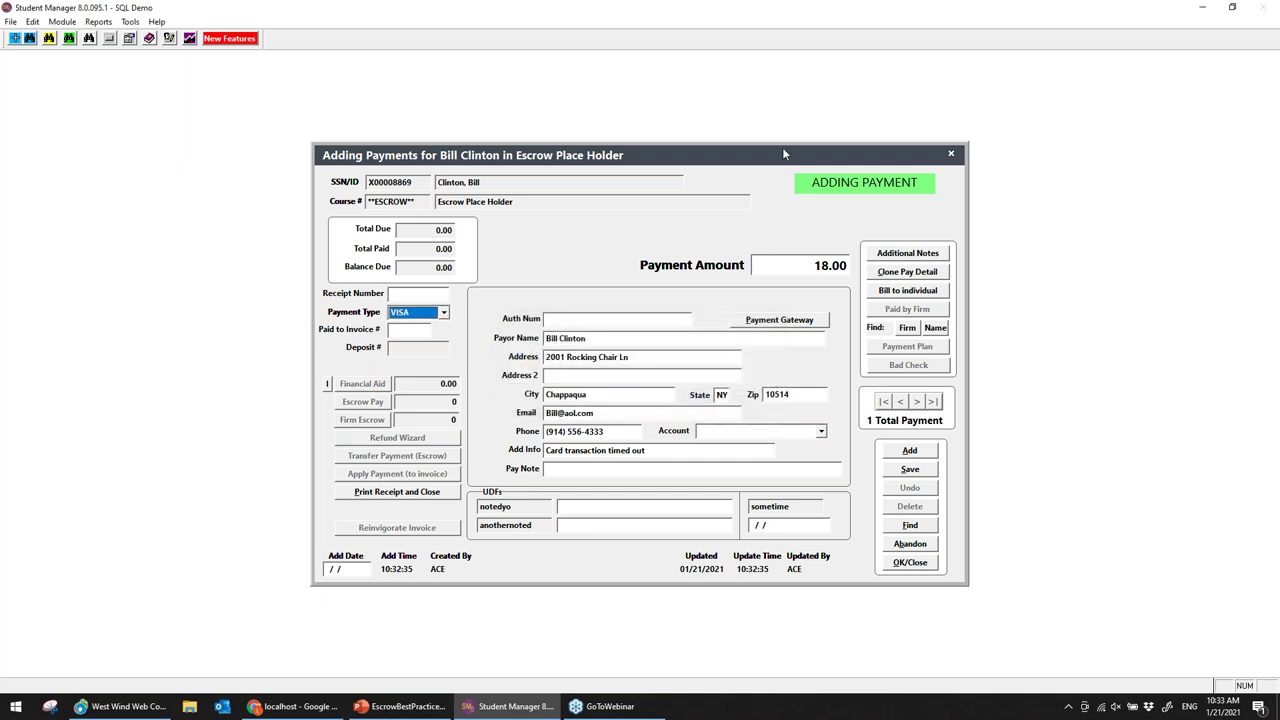
click(599, 320)
text(444444)
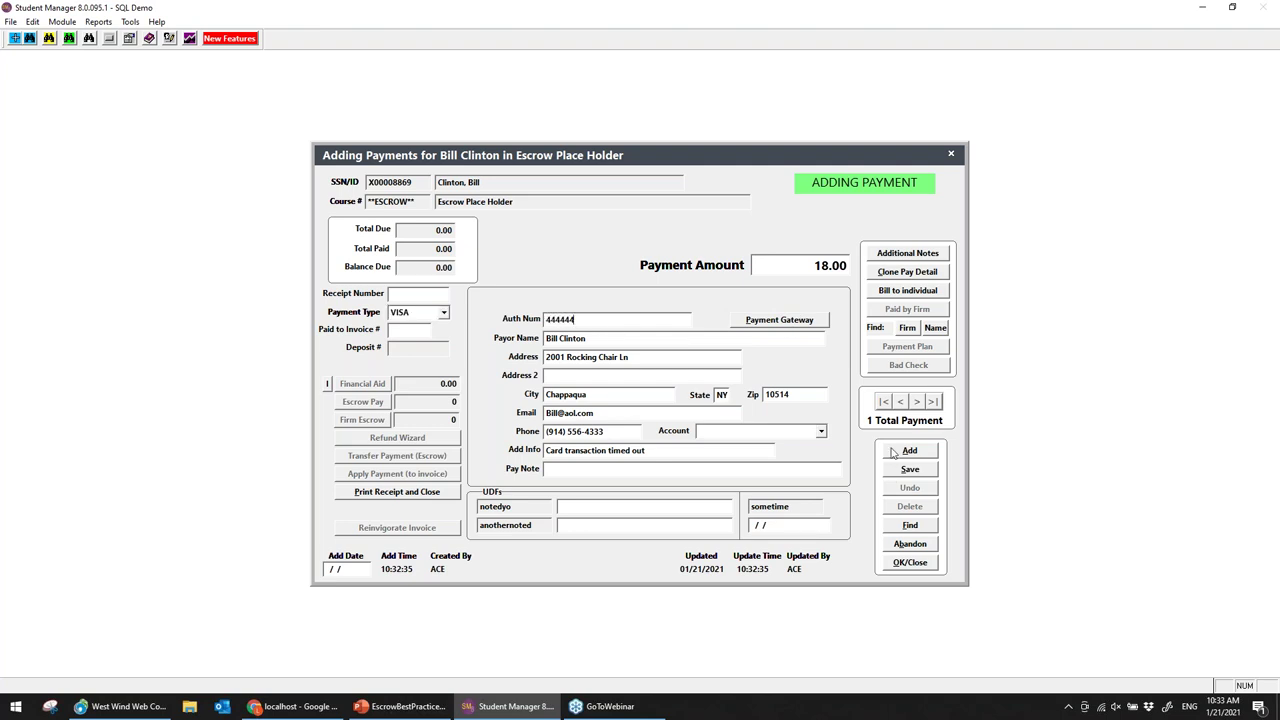
click(929, 471)
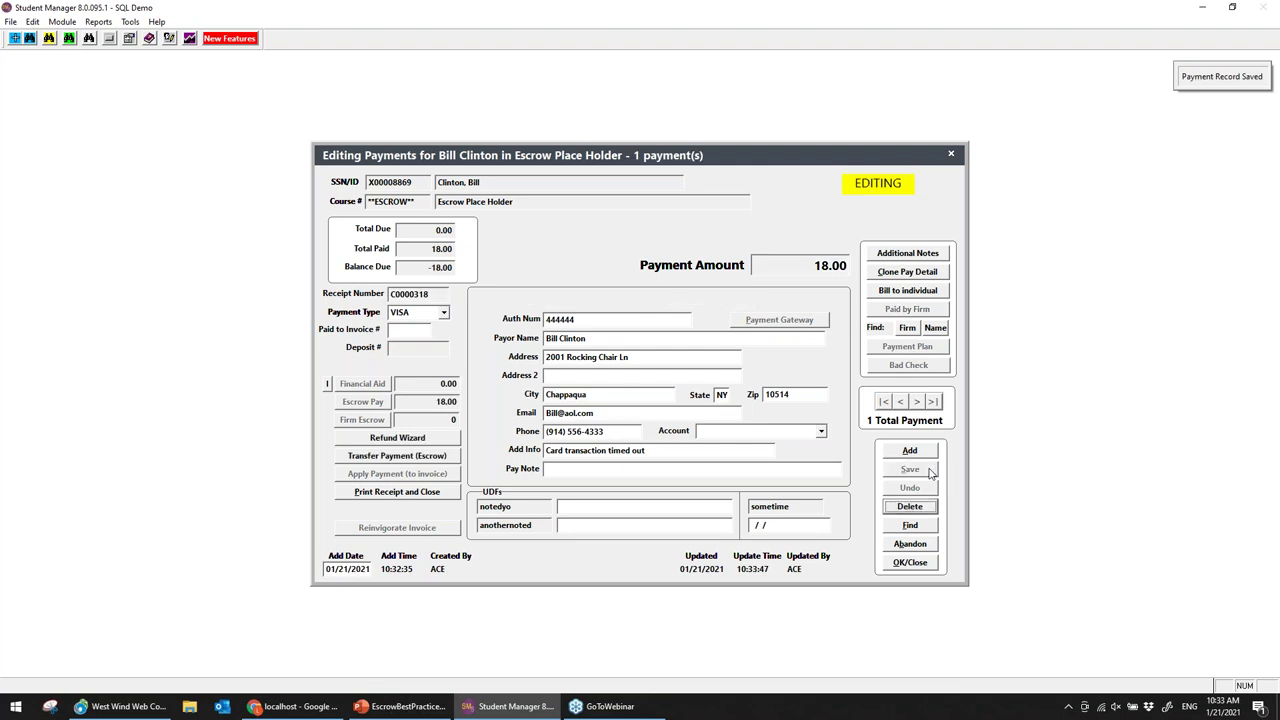
click(910, 563)
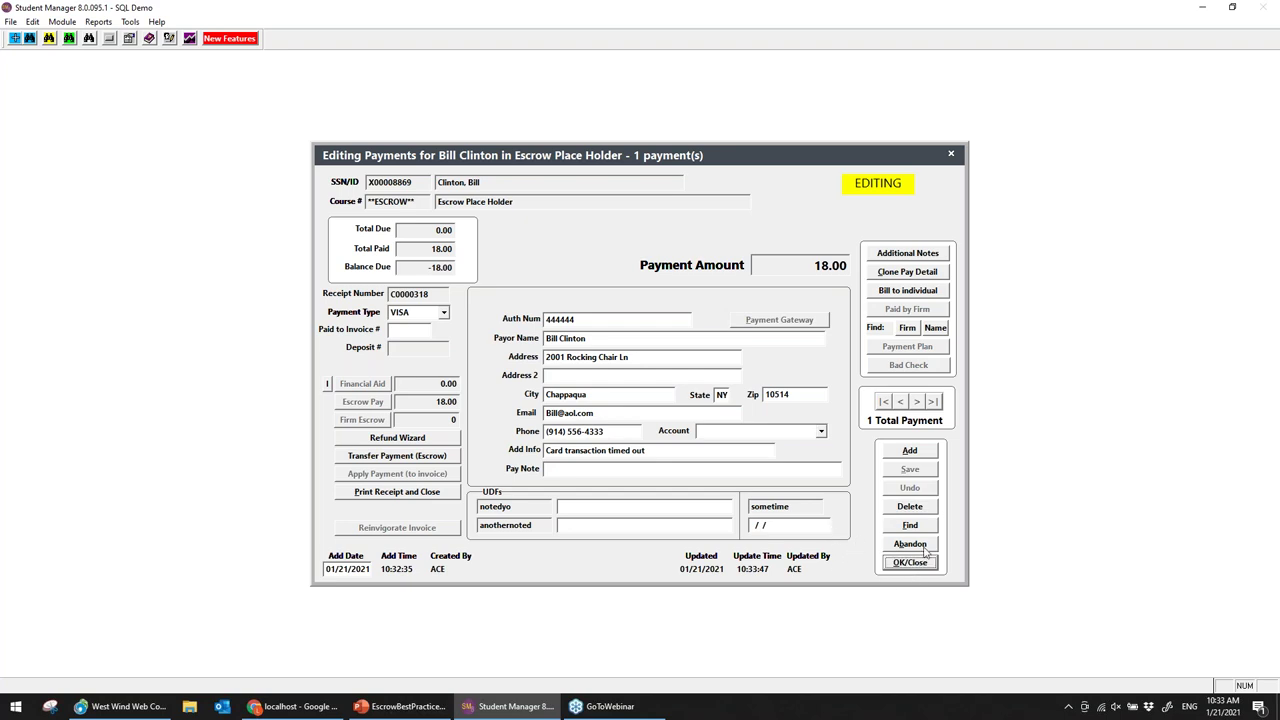
Close the payment window, returning to the registration with 18.00 paid
click(892, 563)
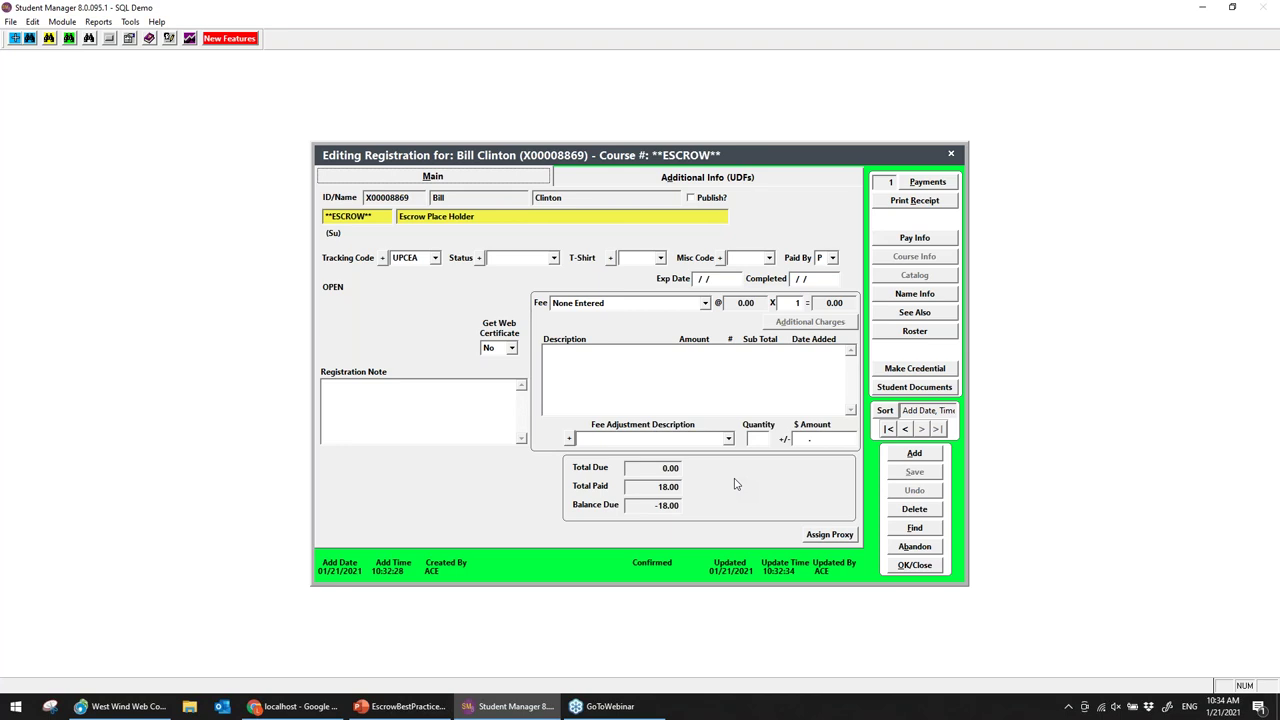
Set the registration receipt to Conventional Receipt with Additional Reports, browsing the report list
click(933, 201)
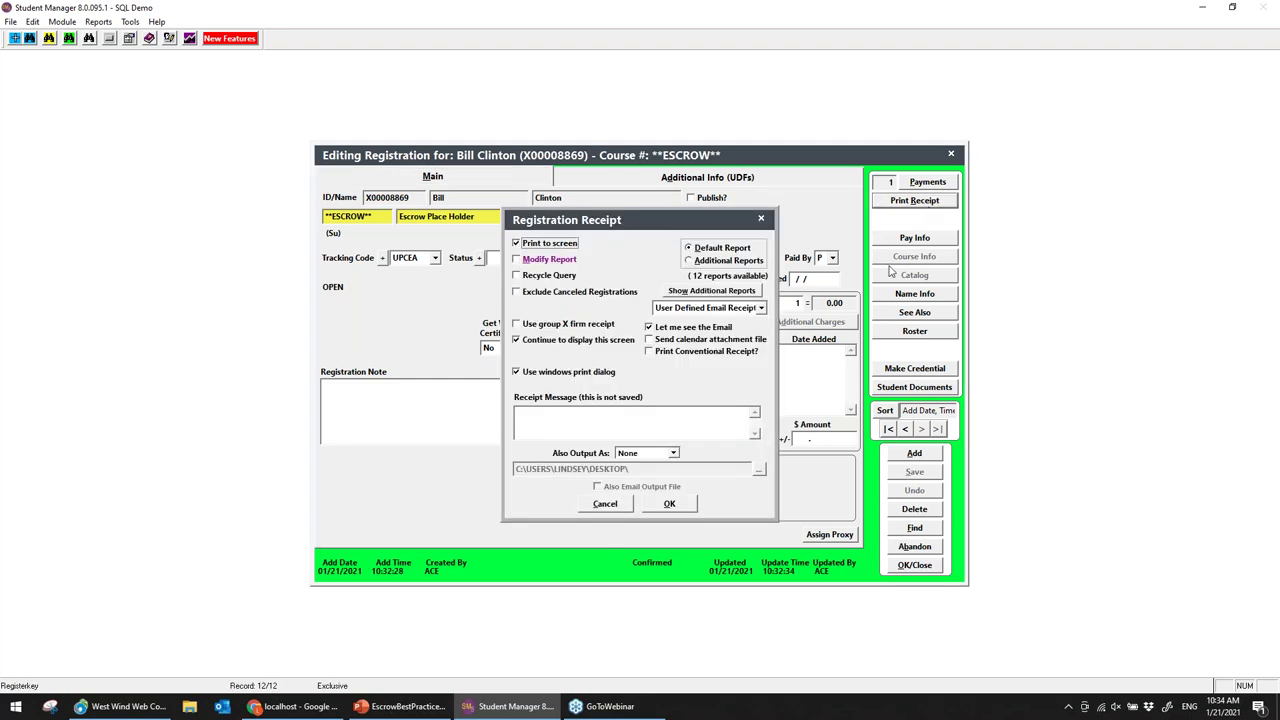
click(756, 308)
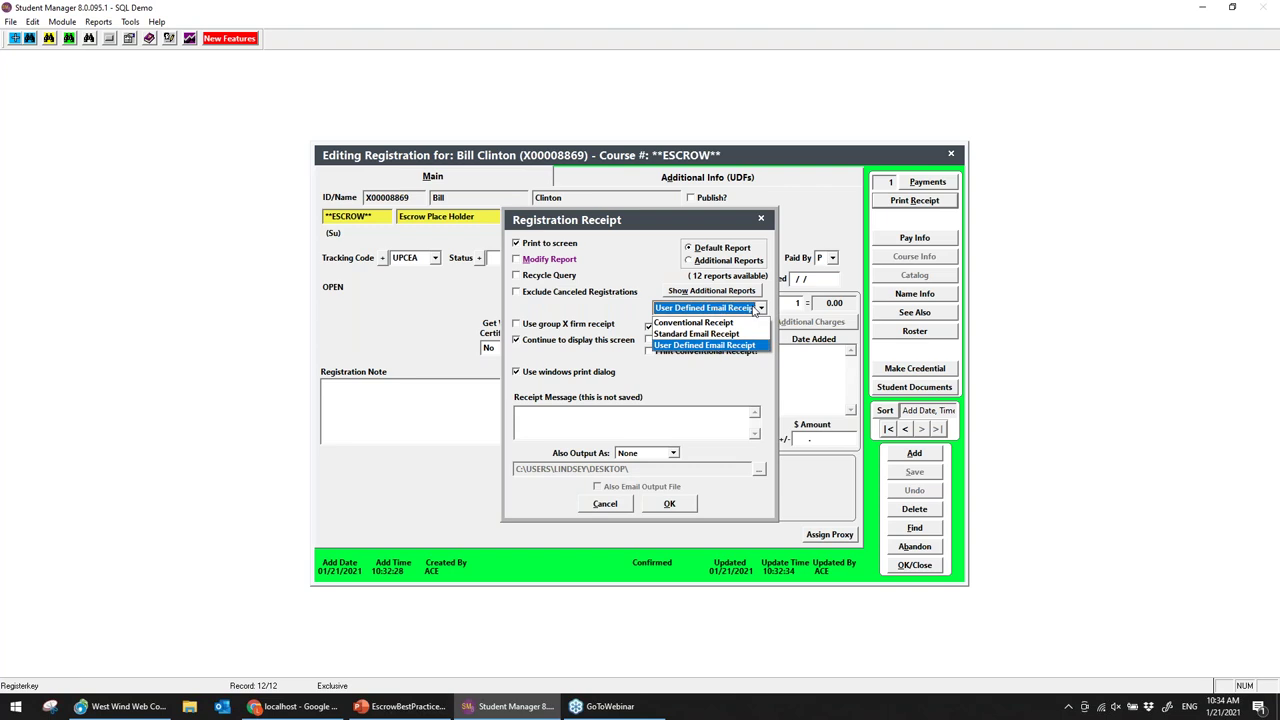
click(693, 322)
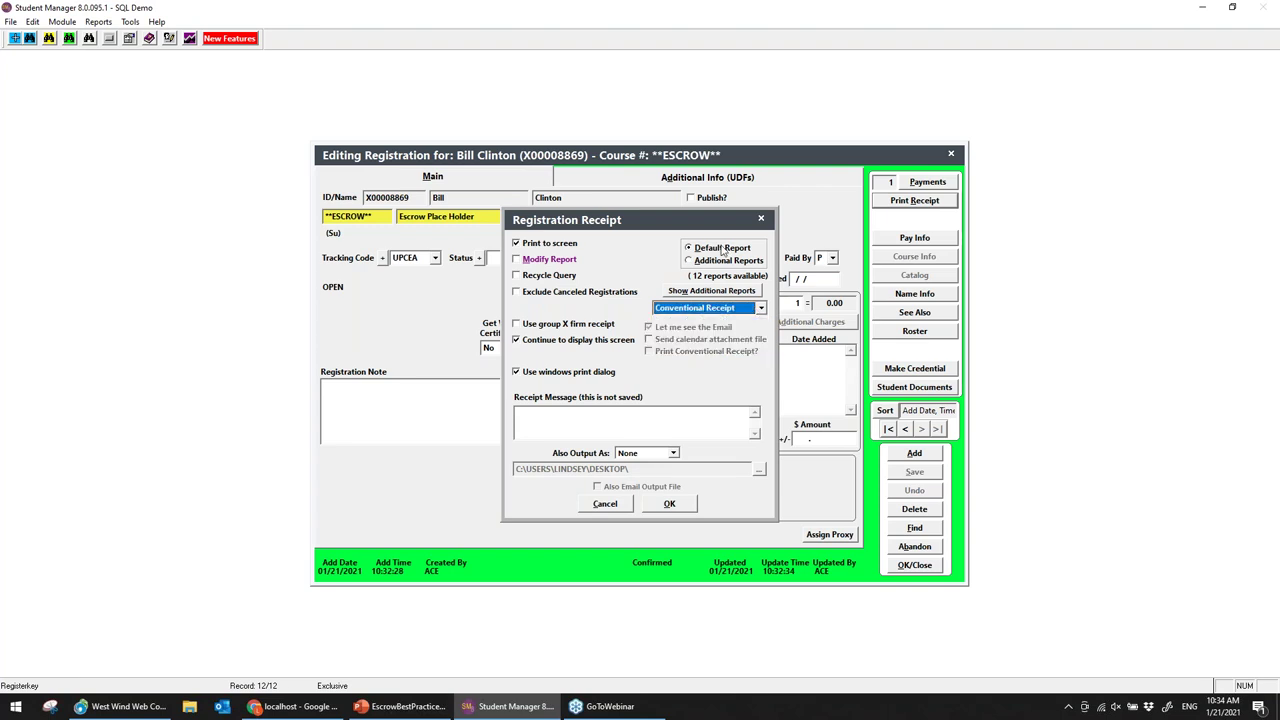
click(727, 261)
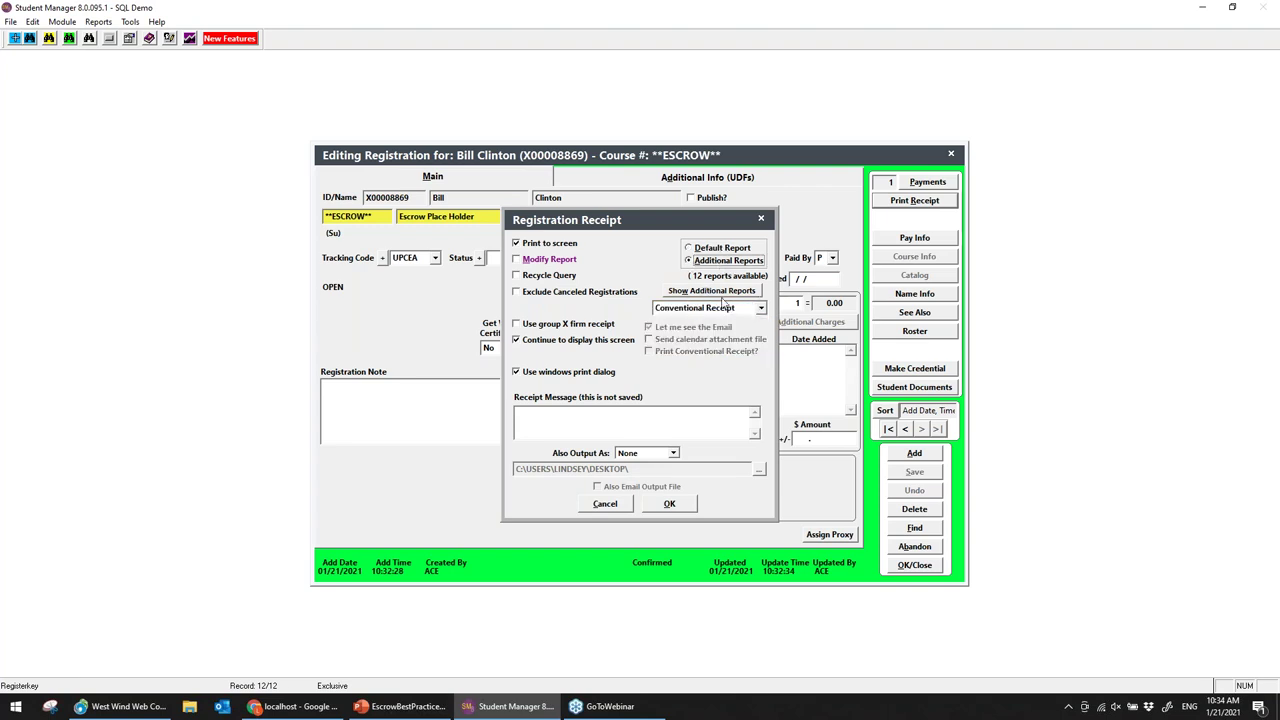
click(719, 292)
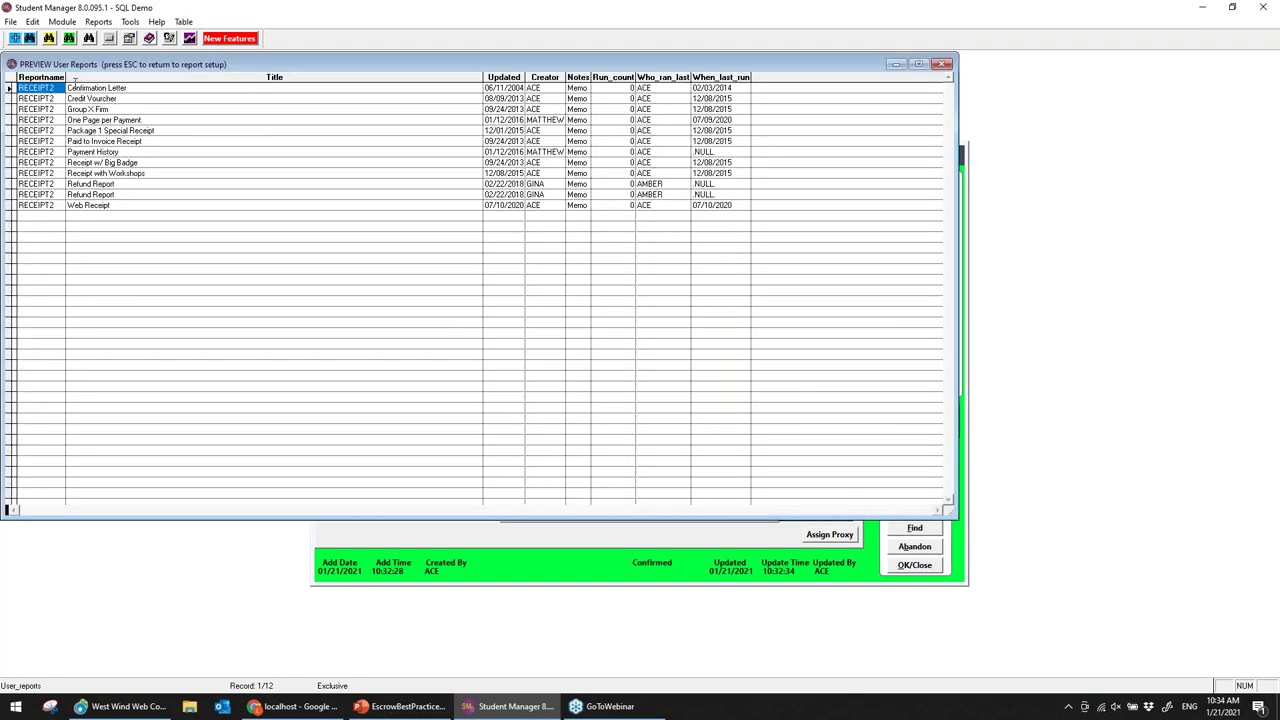
click(97, 99)
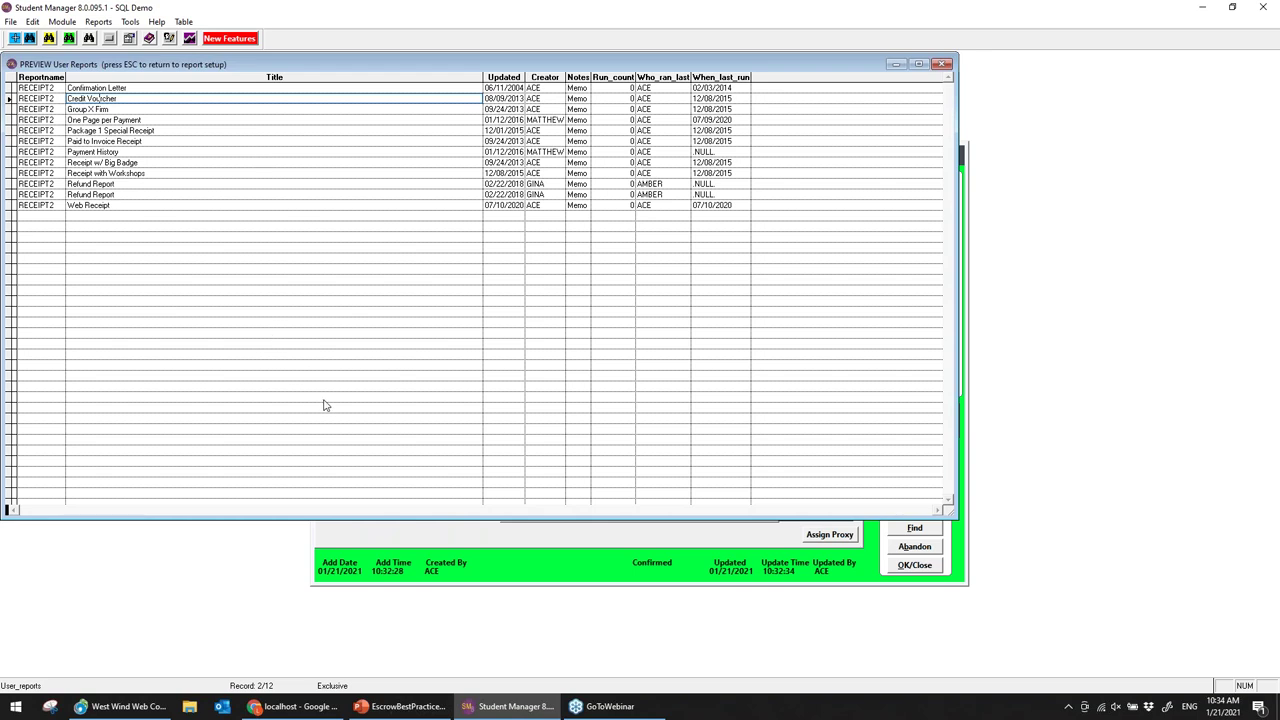
key(Escape)
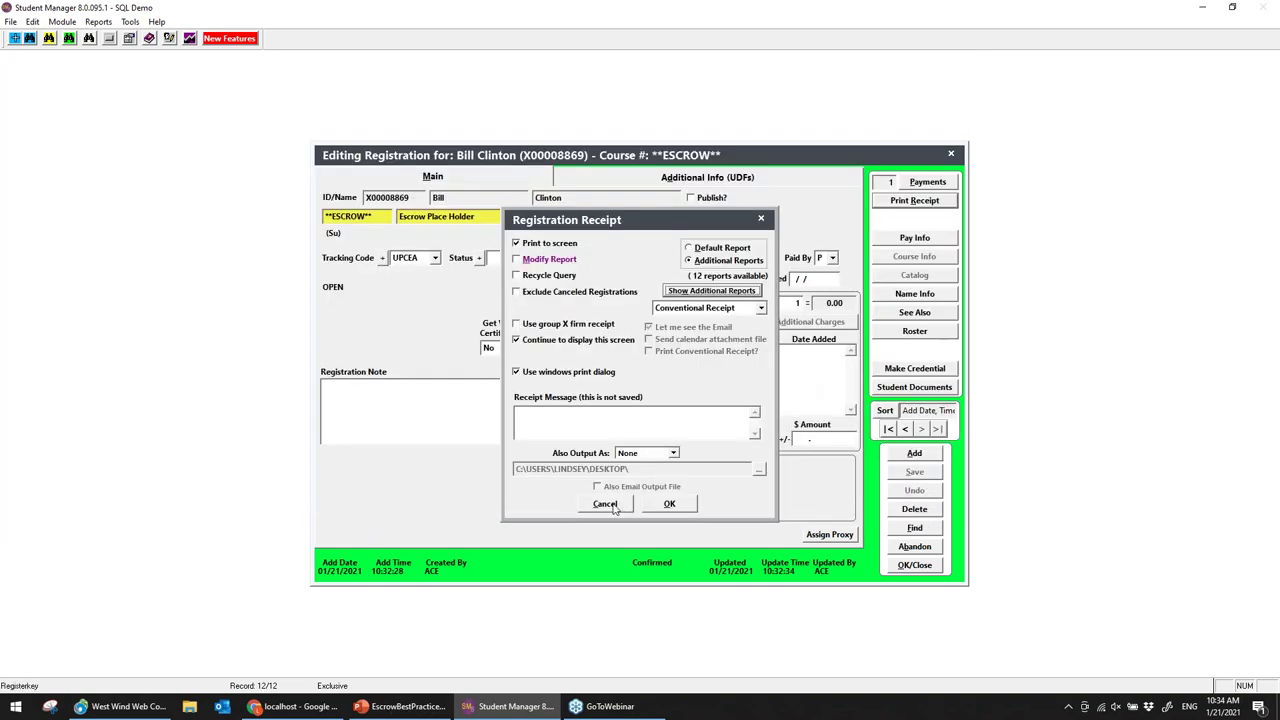
Cancel the receipt and close the registration, returning to ESCROW with 12 enrolled and 943.00 paid
click(605, 504)
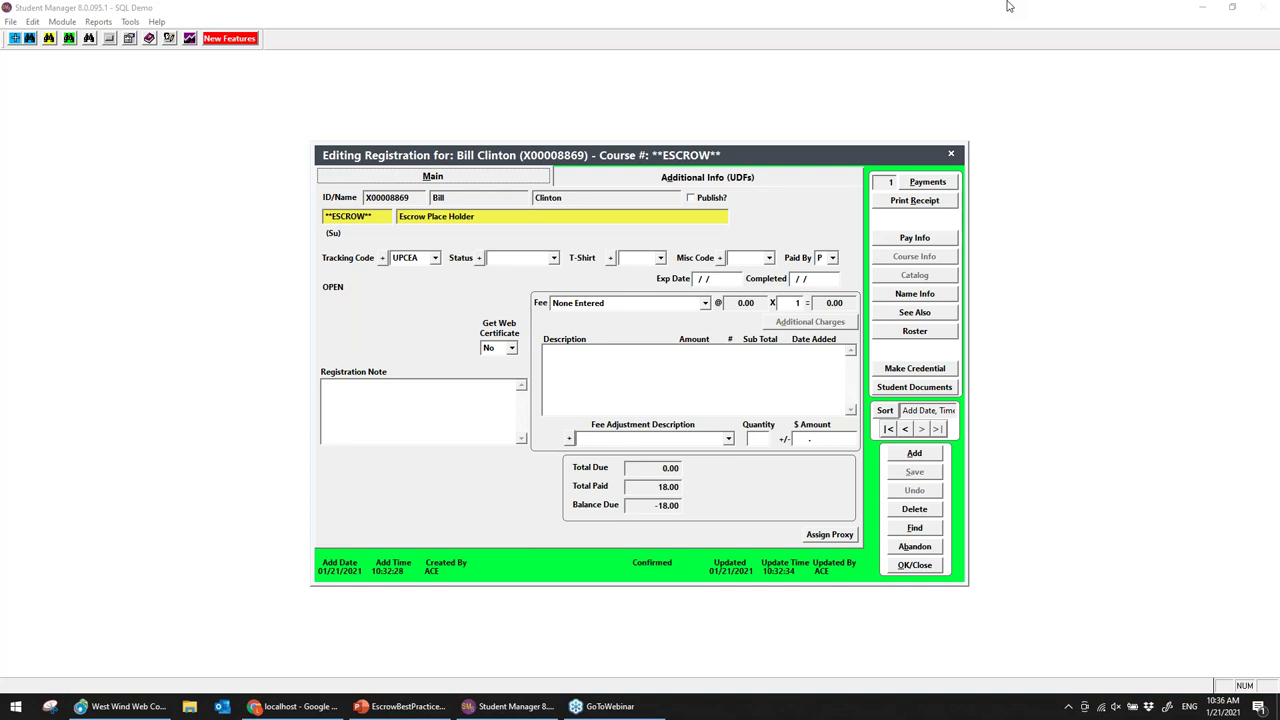
click(917, 566)
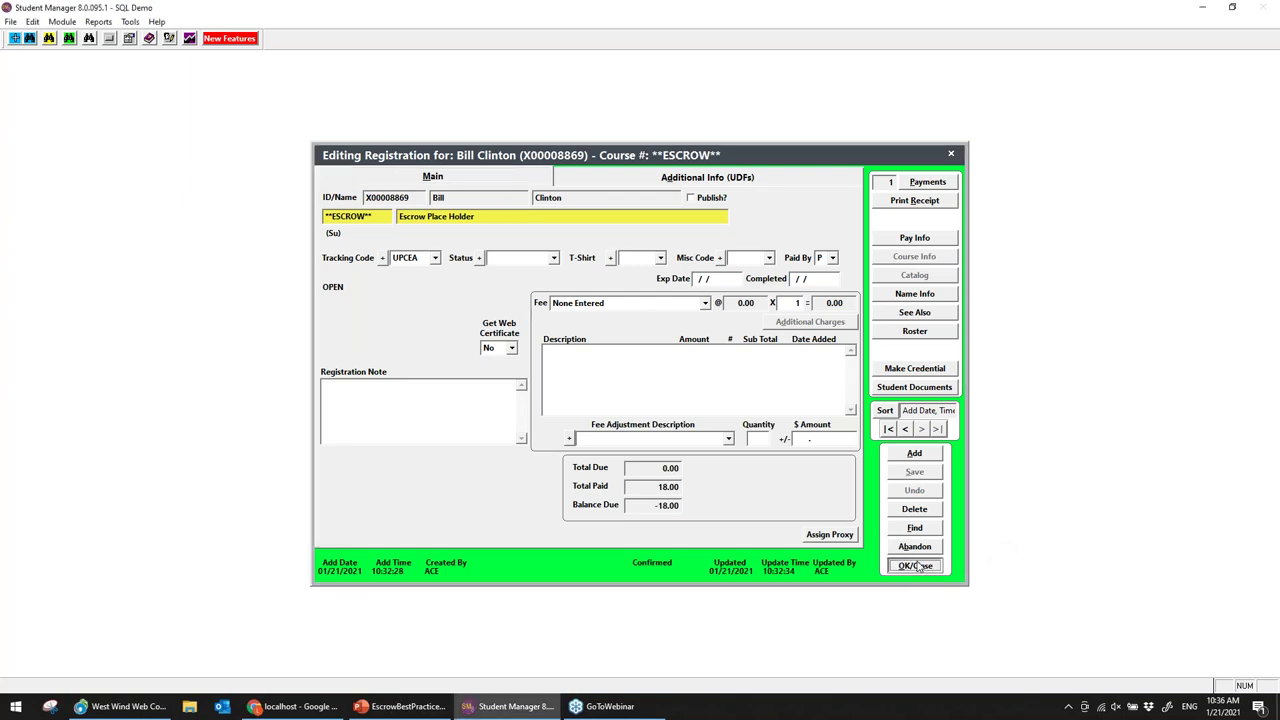
click(917, 566)
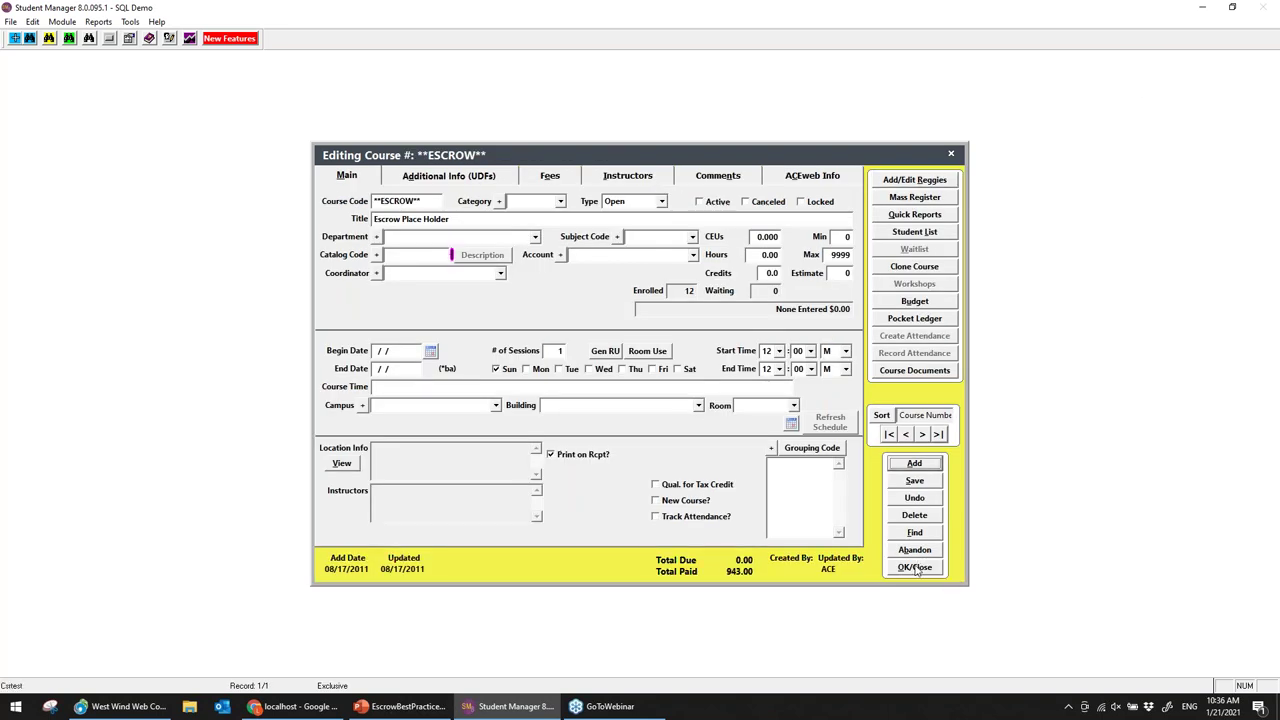
Add a new course with code 21GIFTCARD and title 'Gift card course'
click(929, 466)
click(915, 465)
text(21)
key(Caps_Lock)
text(GIFTCARD)
key(Tab)
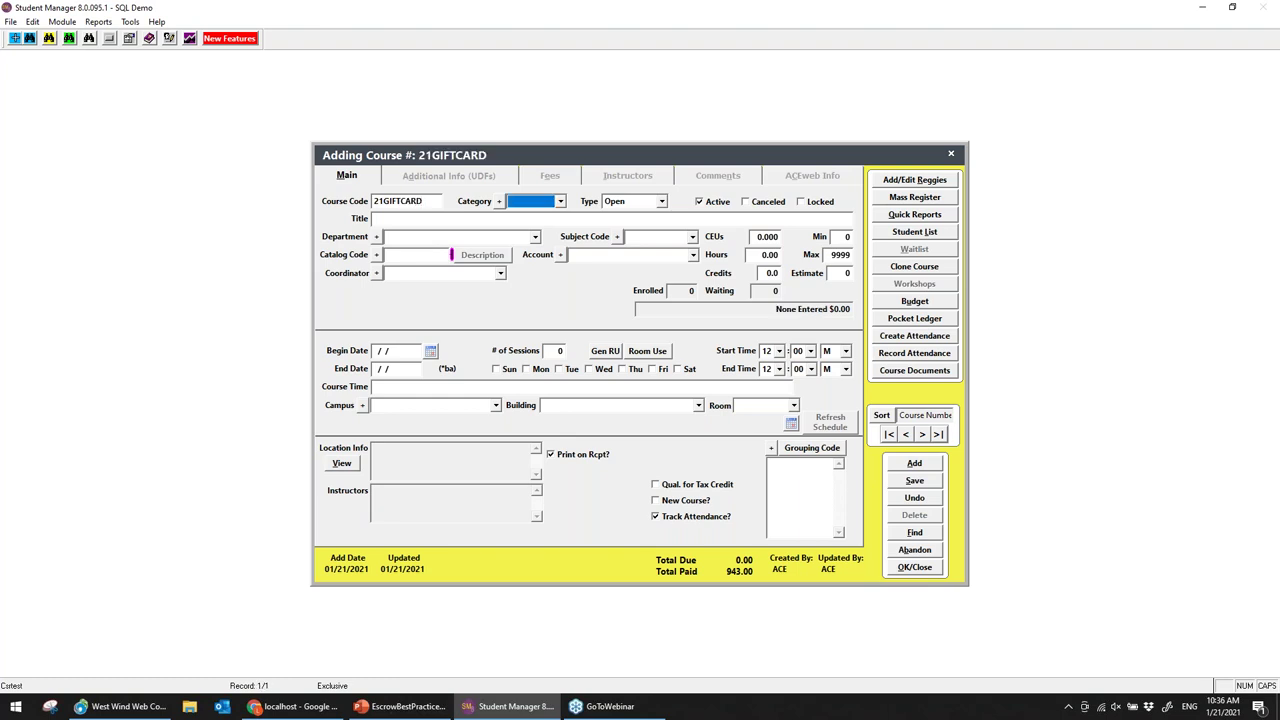
key(Tab)
key(Tab)
key(Caps_Lock)
text(Gift card course)
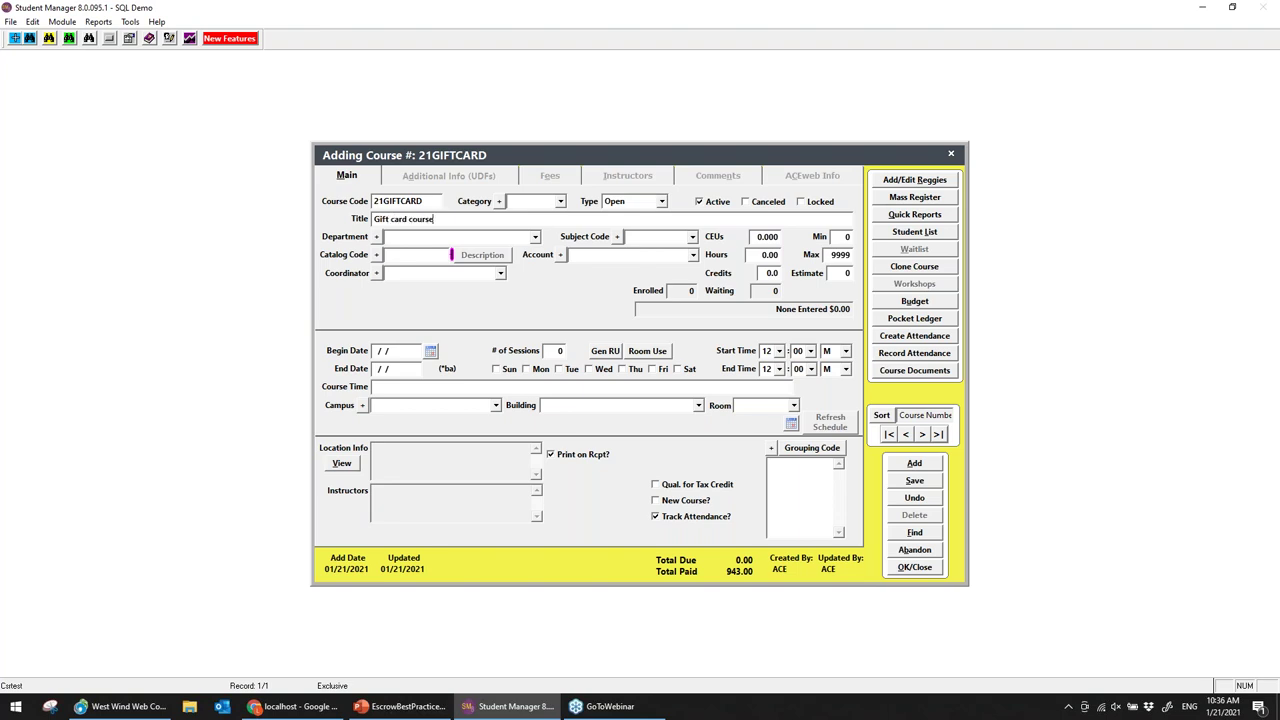
Set the course type to Online and the enrollment open date to 01/01/2021
click(661, 202)
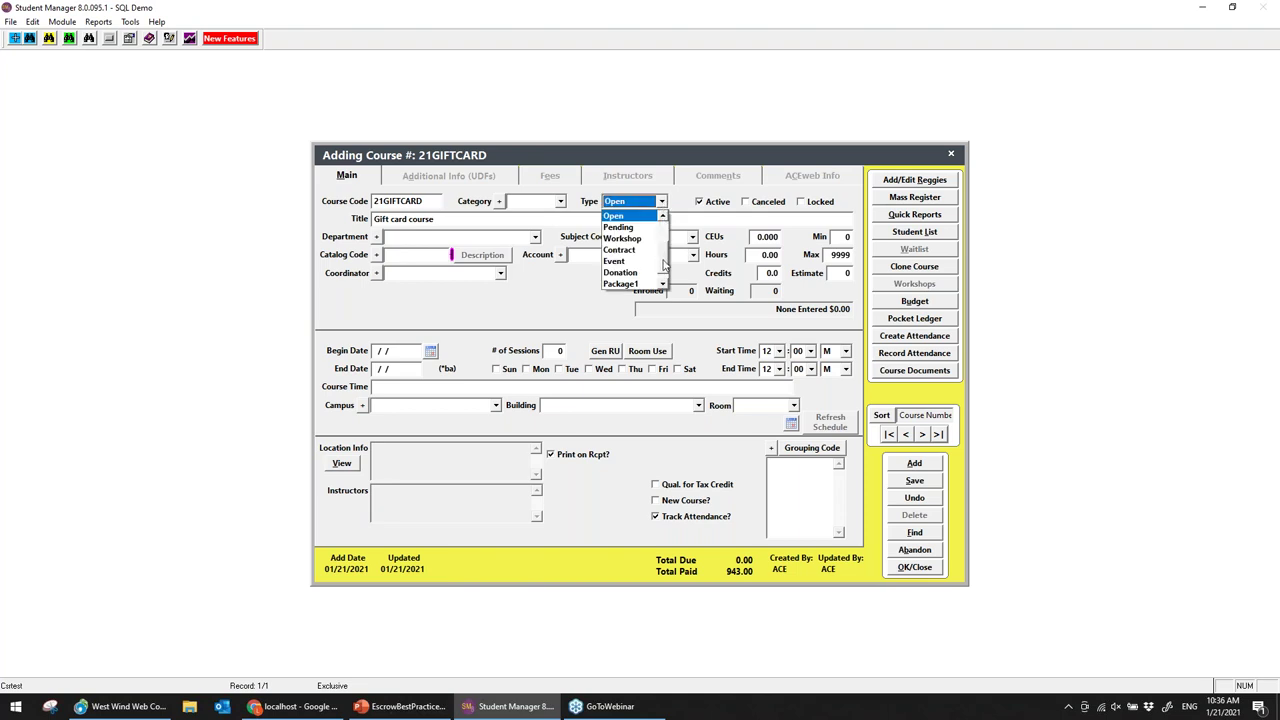
scroll(664, 268, down, 1)
scroll(664, 262, up, 4)
scroll(664, 249, up, 1)
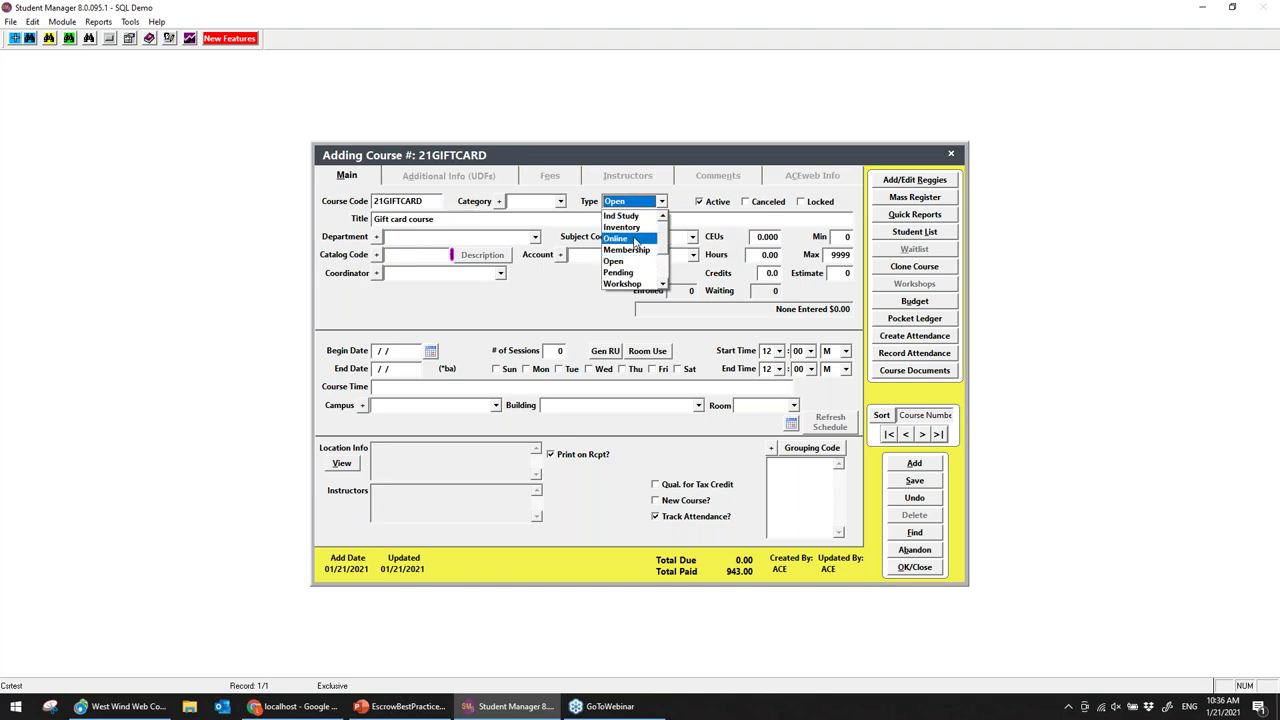
key(Escape)
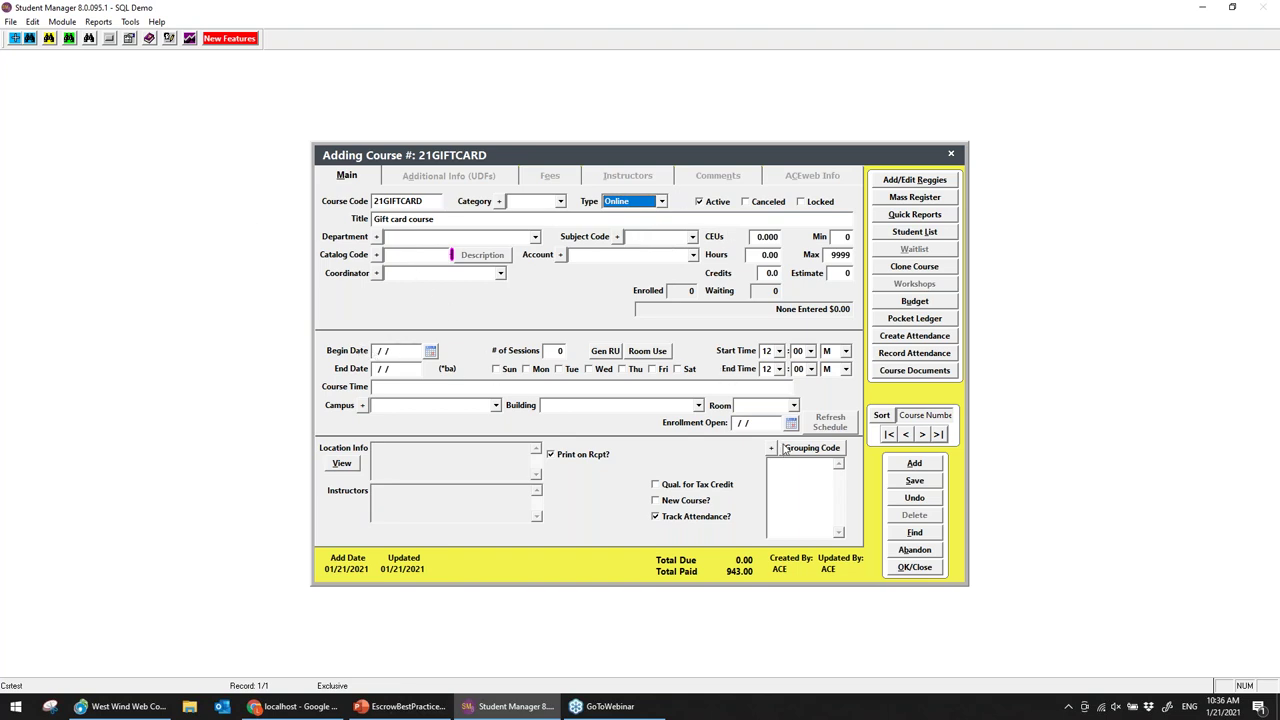
click(735, 424)
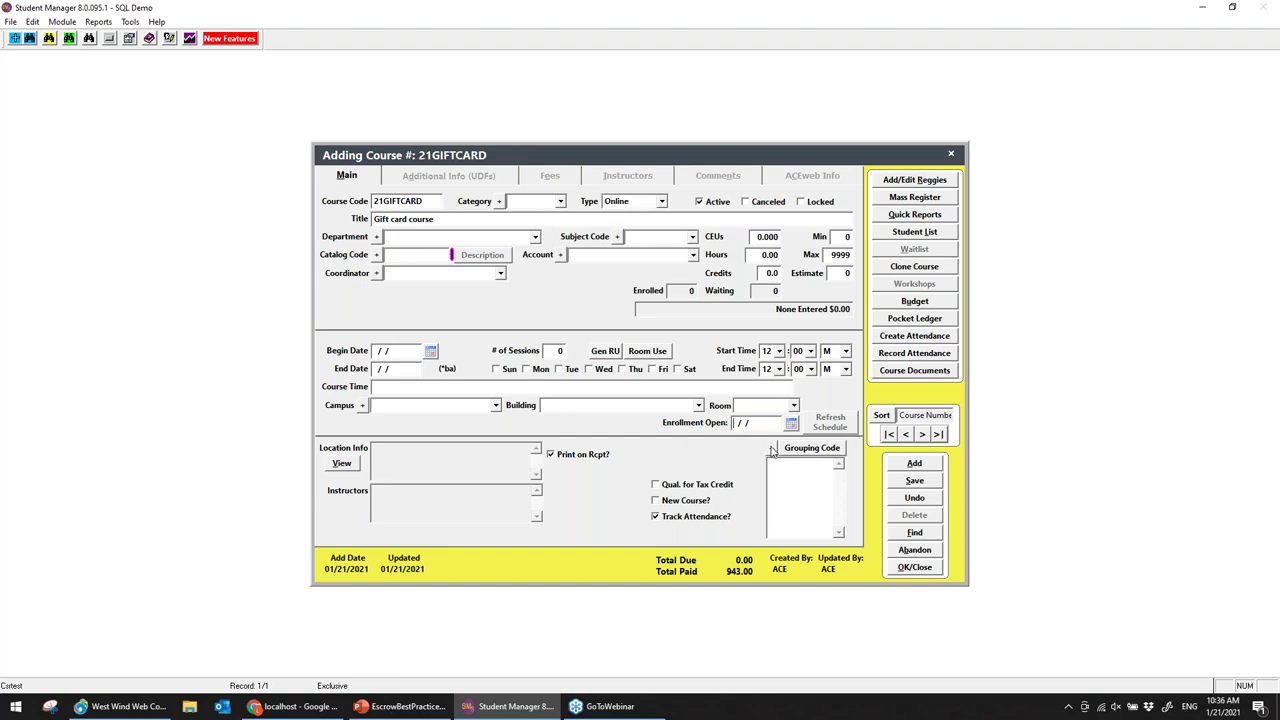
text(01012021)
key(Tab)
Change the 21GIFTCARD course type from Online to Donation and save the course
click(662, 201)
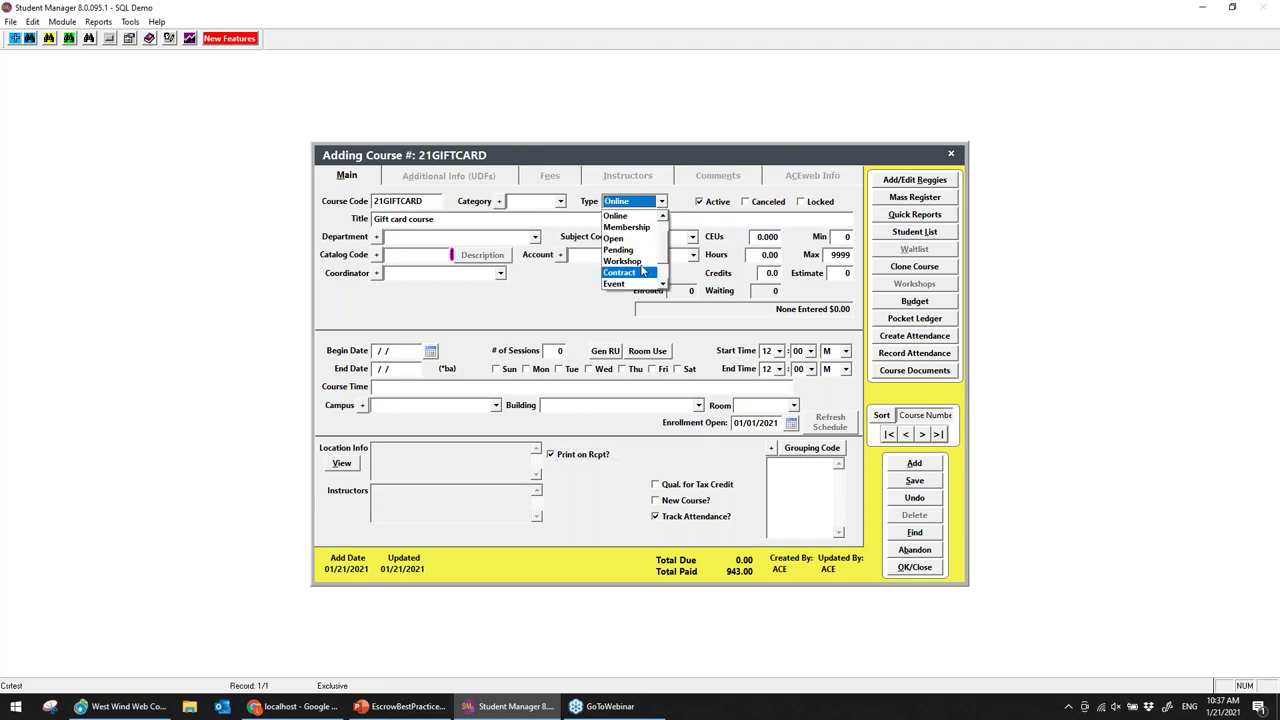
scroll(664, 259, down, 1)
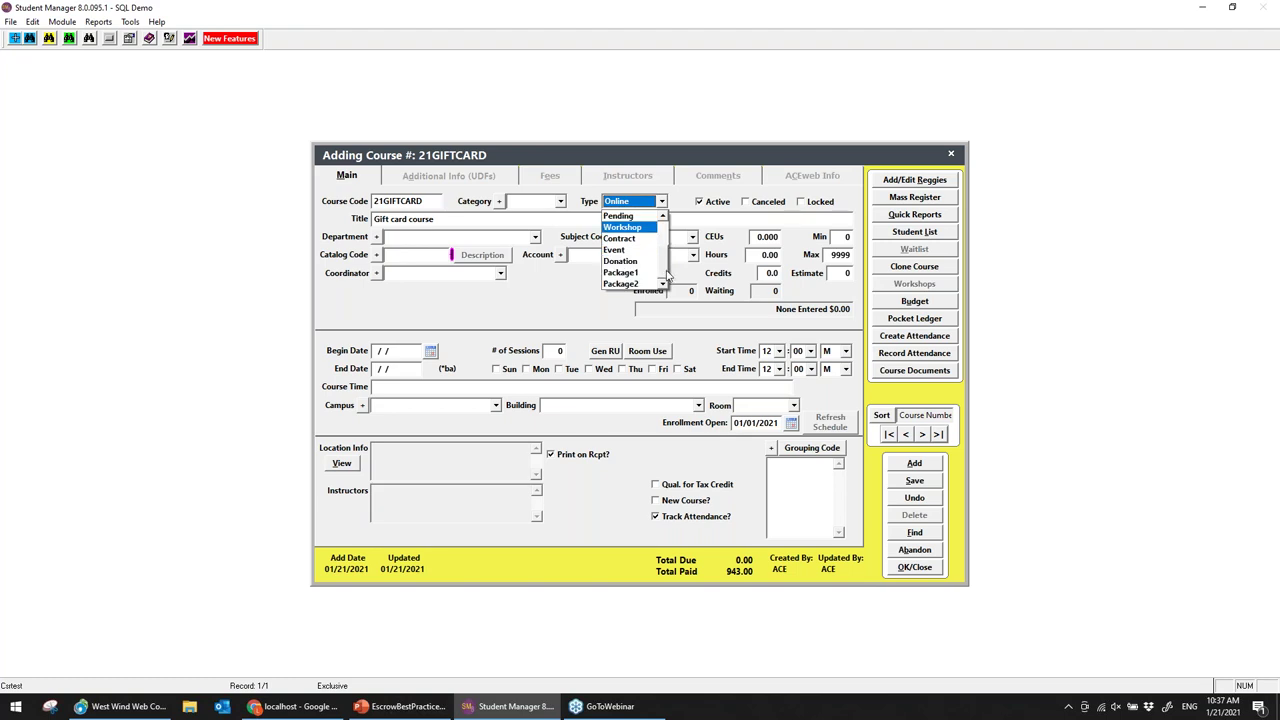
click(635, 261)
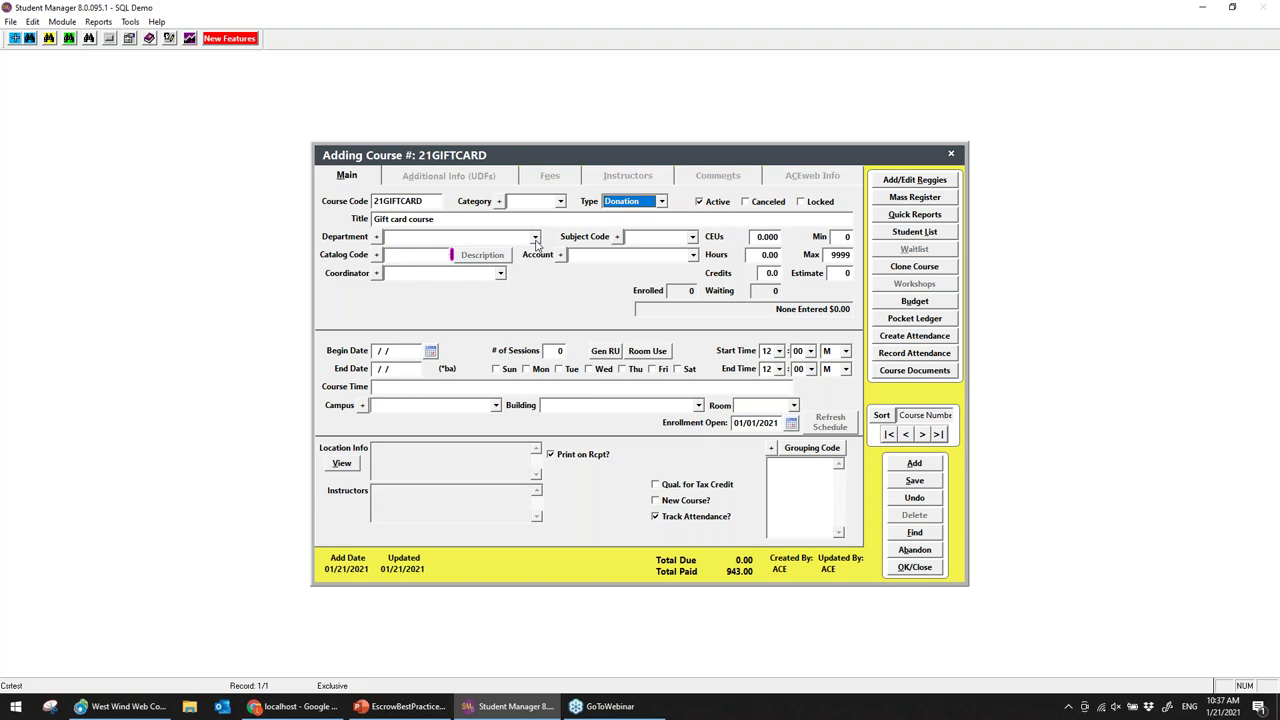
click(915, 484)
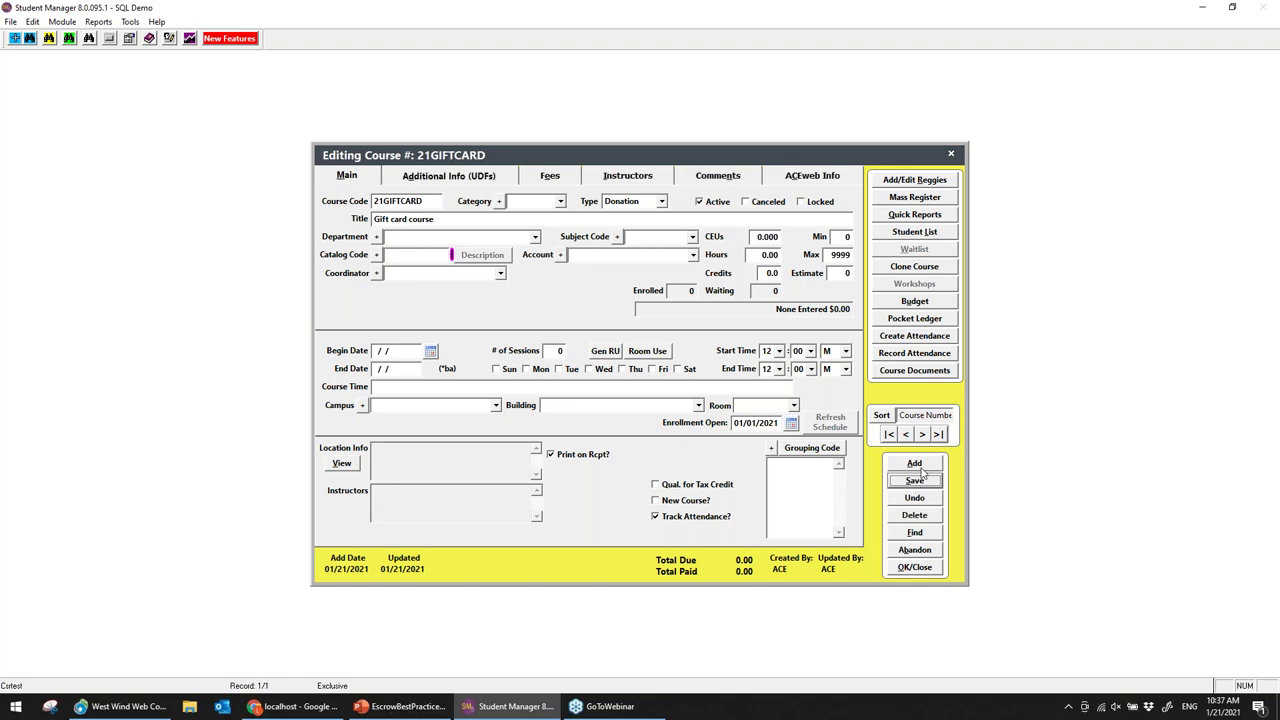
On the Fees tab, set the first main fee to Instructor Rate at 50.00
click(548, 175)
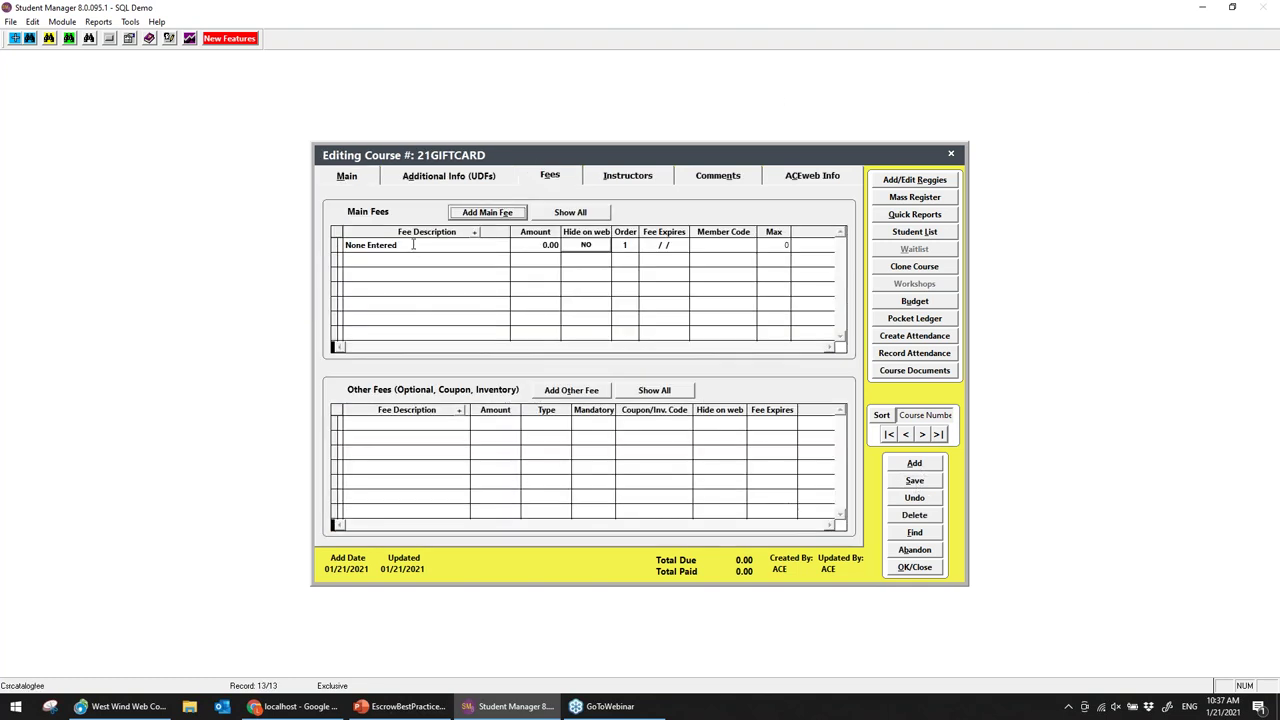
click(487, 212)
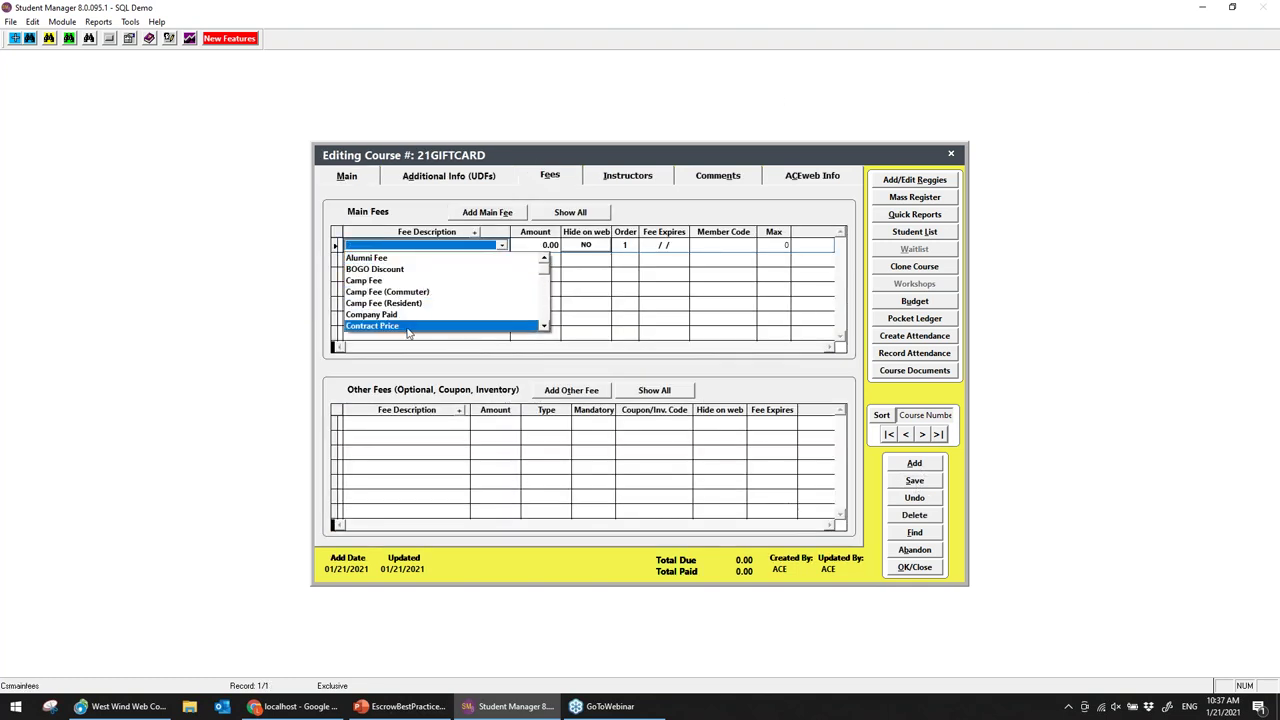
click(420, 270)
key(Tab)
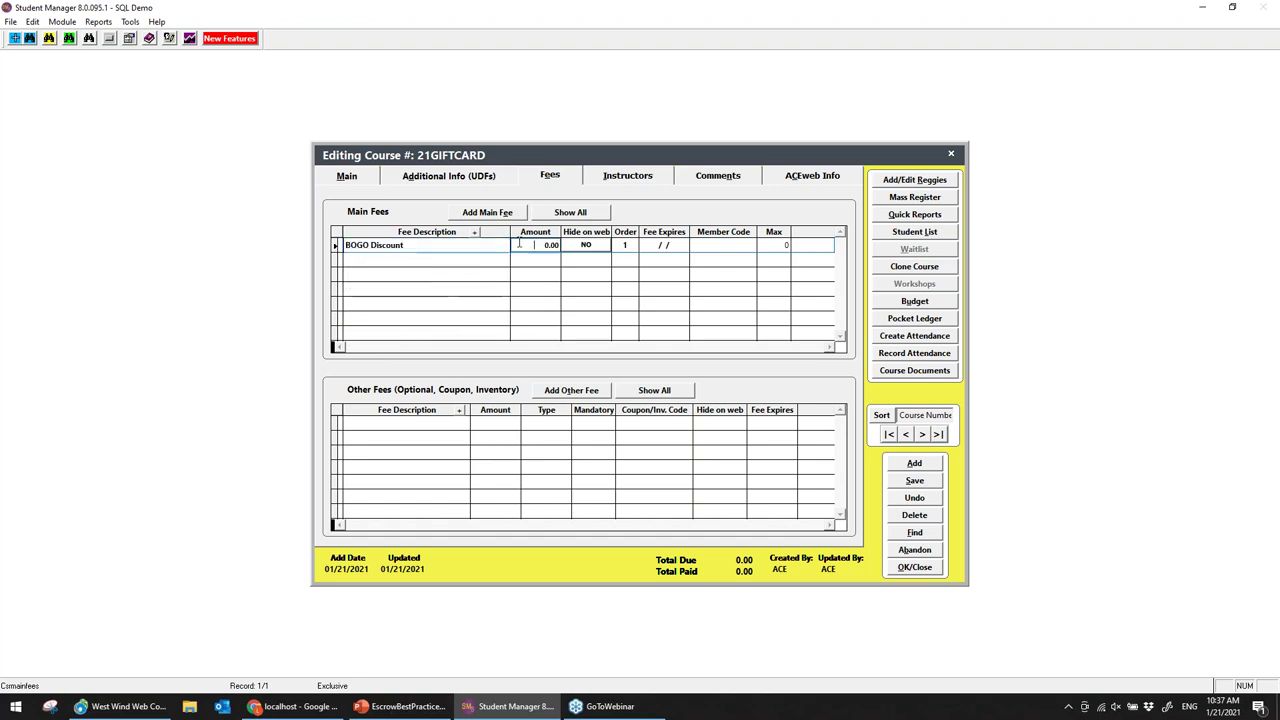
click(460, 245)
click(545, 327)
click(545, 327)
click(545, 327)
click(545, 327)
click(545, 327)
click(545, 327)
click(545, 327)
click(545, 327)
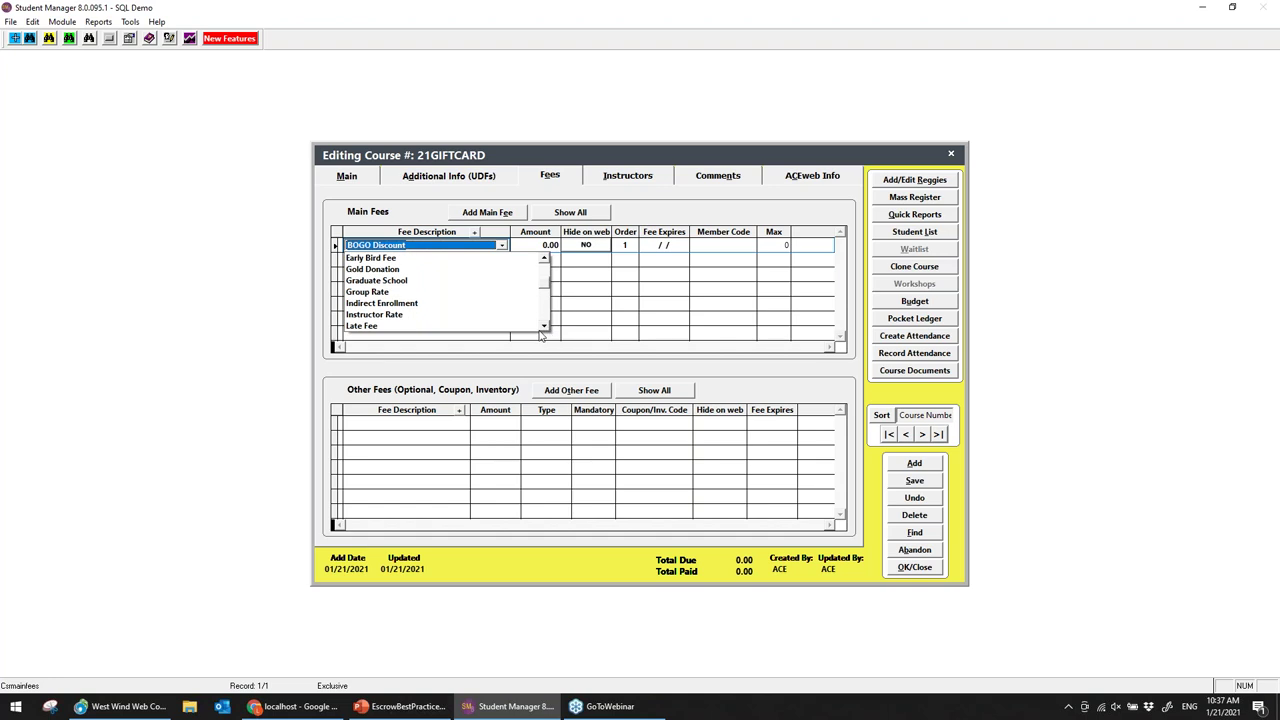
click(400, 314)
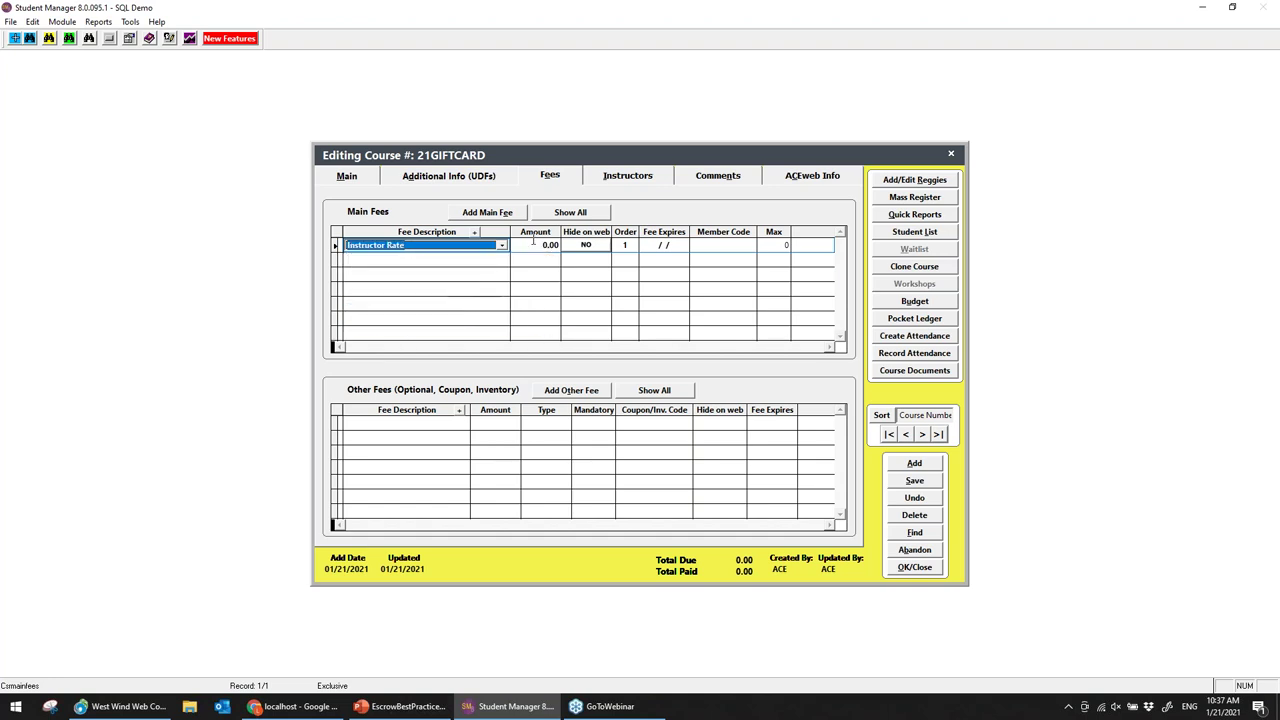
key(Tab)
text(50)
key(Tab)
Add a second main fee, Camp Fee (Commuter), at 10.00
click(484, 213)
click(485, 259)
text(BO)
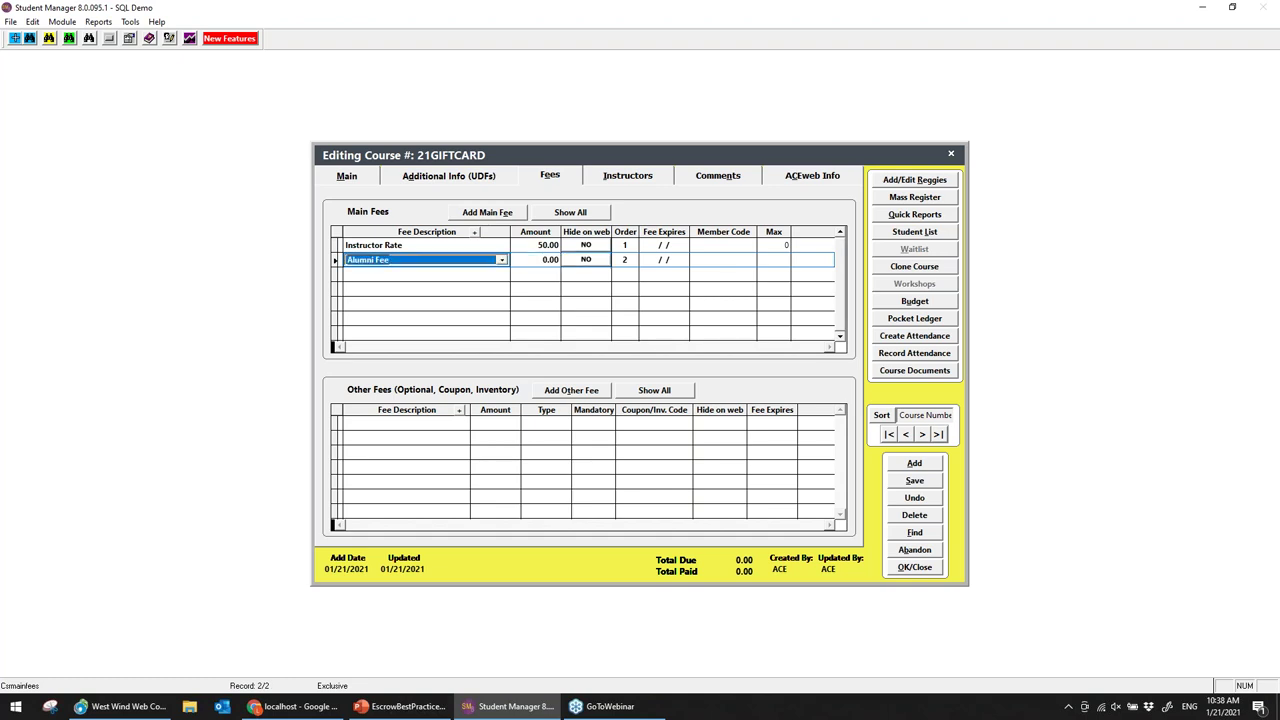
text(Camp)
key(Tab)
text(10)
key(Tab)
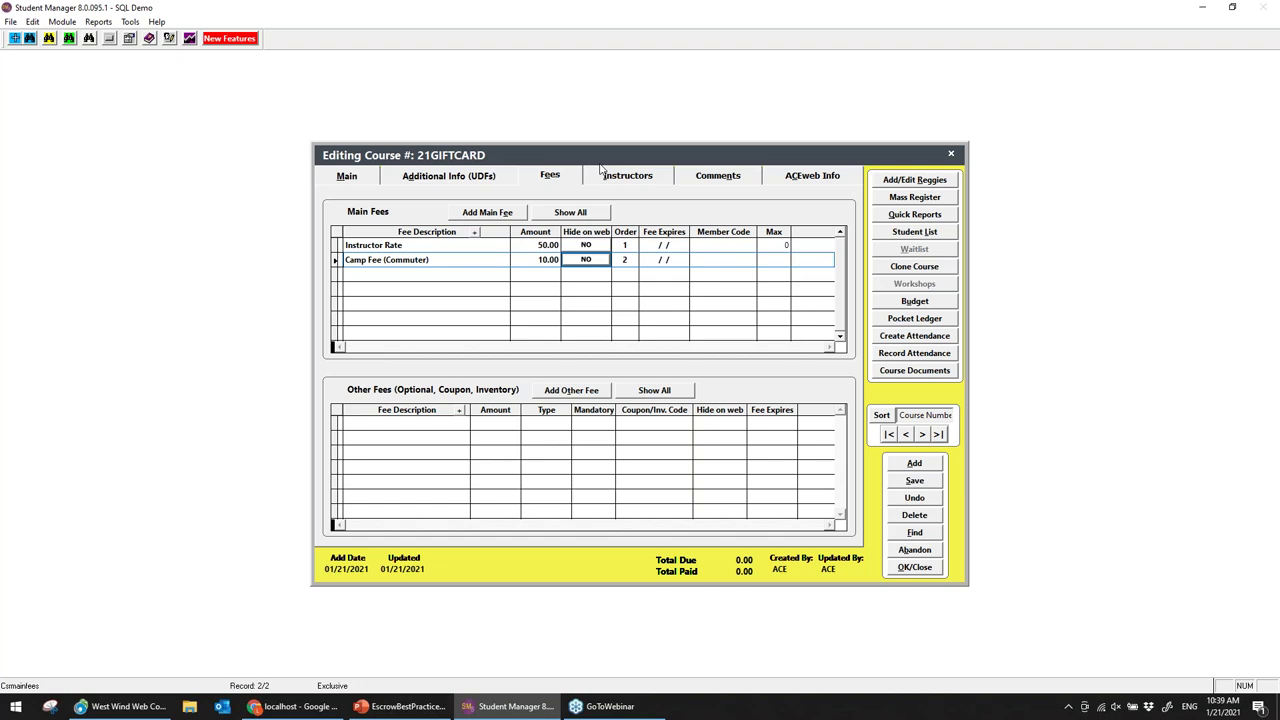
Close the gift card course and look up the single matching student registration
click(903, 568)
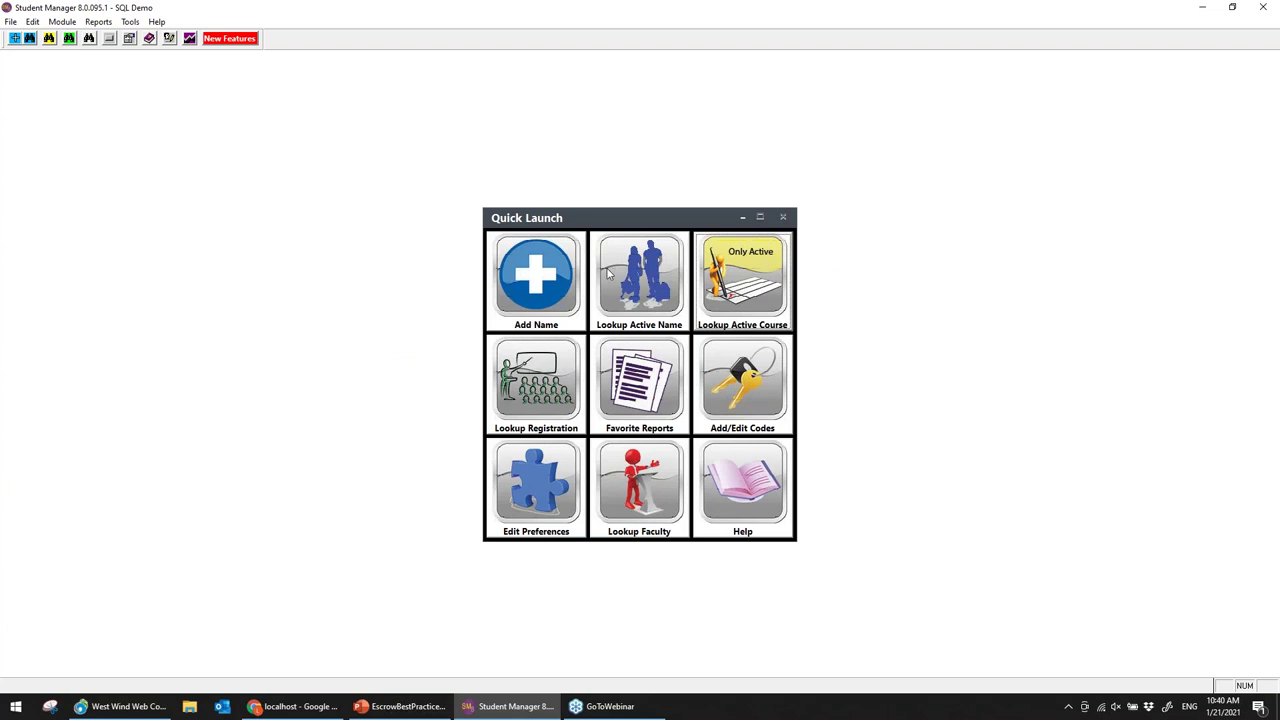
click(539, 390)
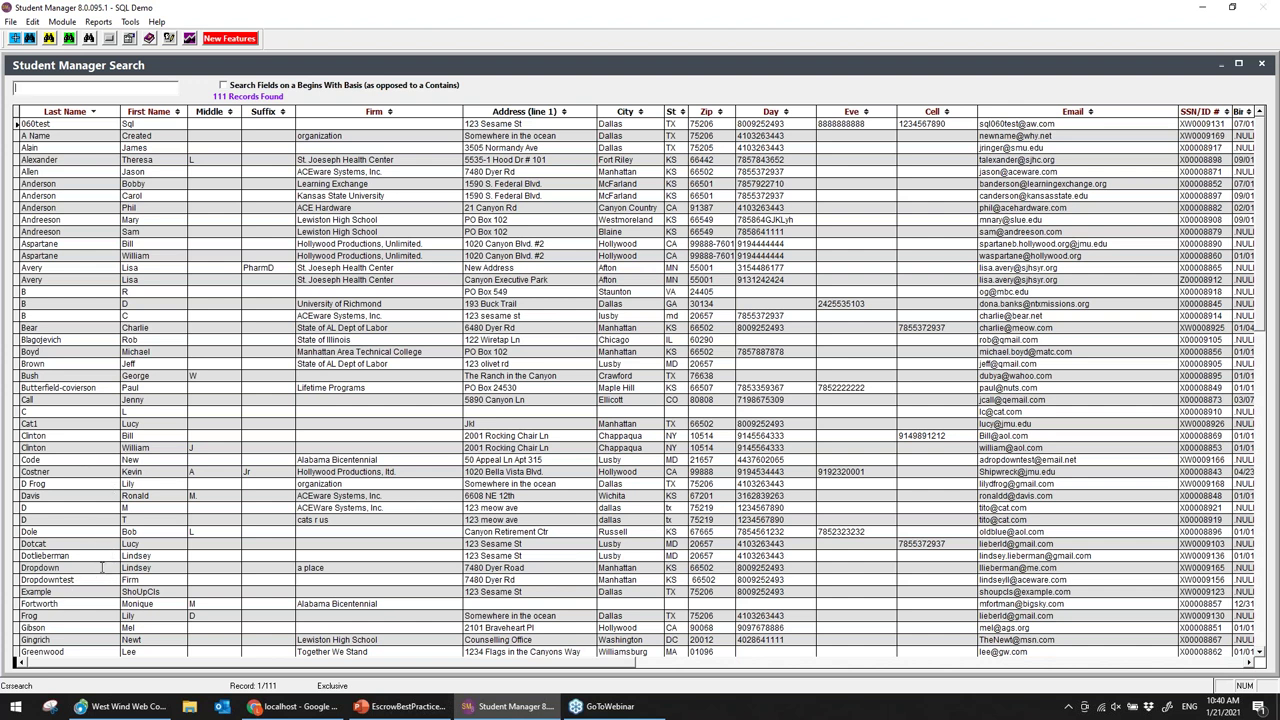
text(lf)
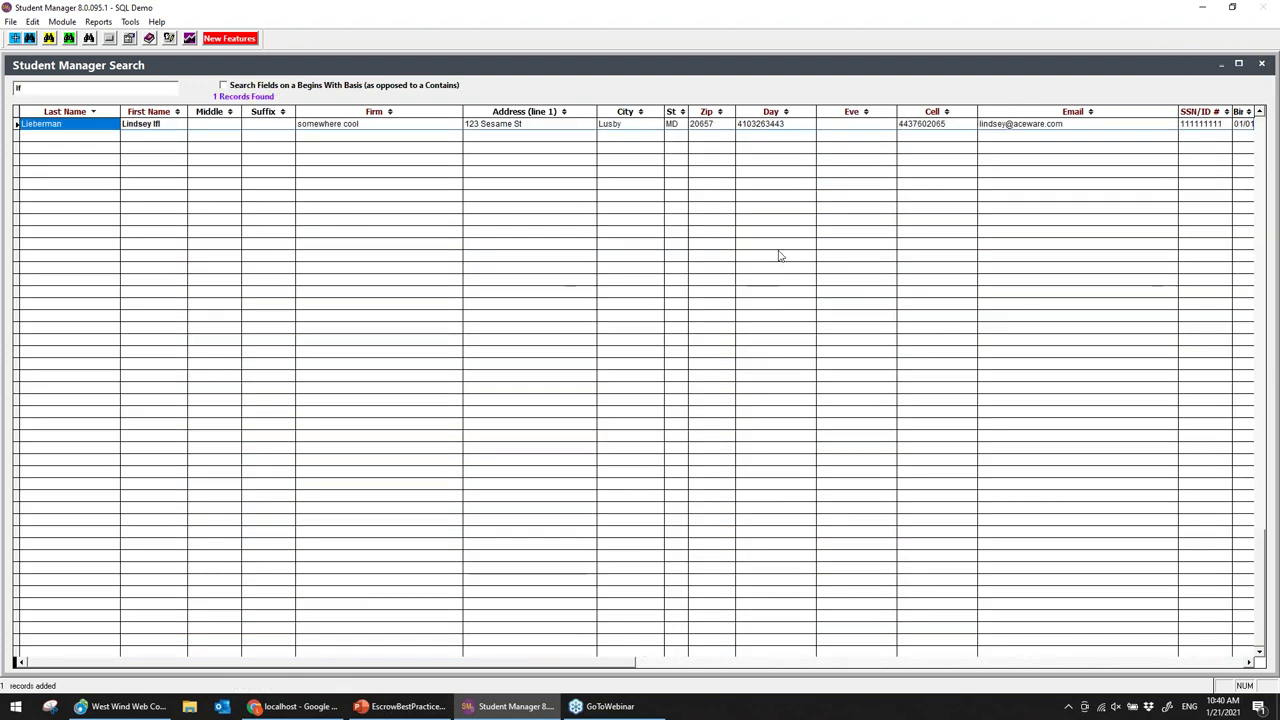
key(Return)
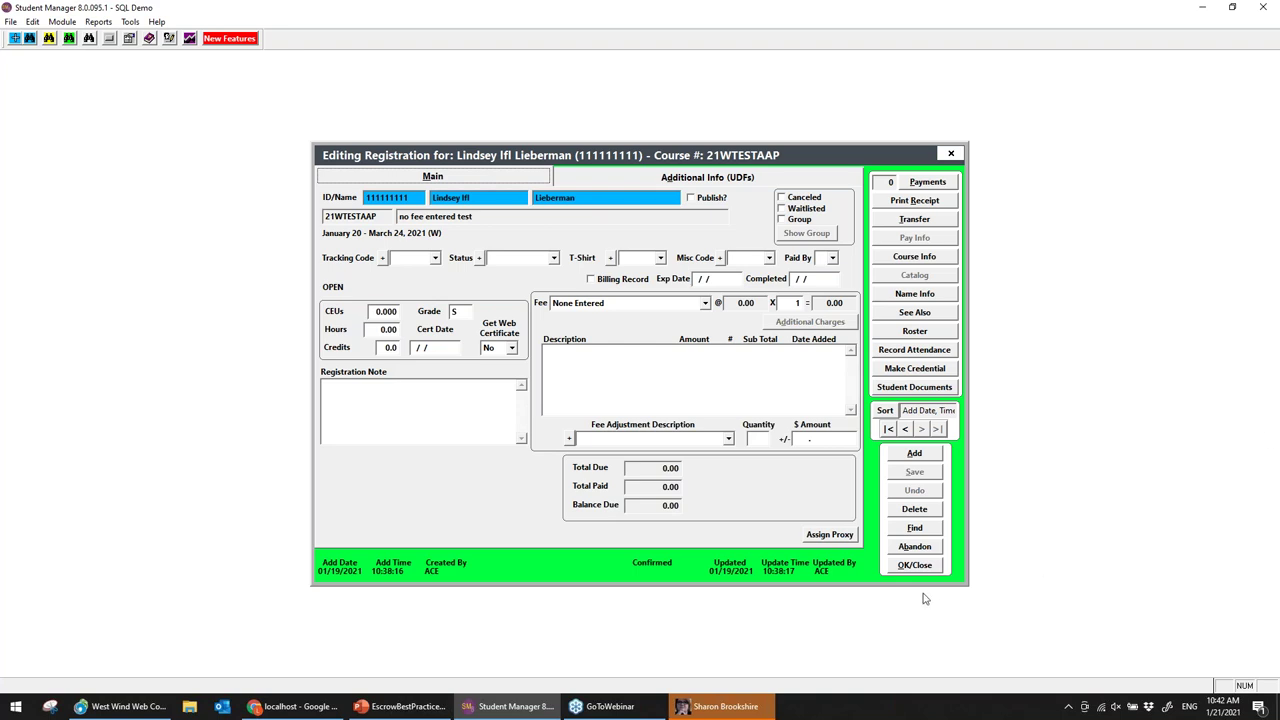
Sort the student's registrations by course code, view **ESCROW** and 20FSTA107B, ending on 20FAPPDEVA
click(915, 529)
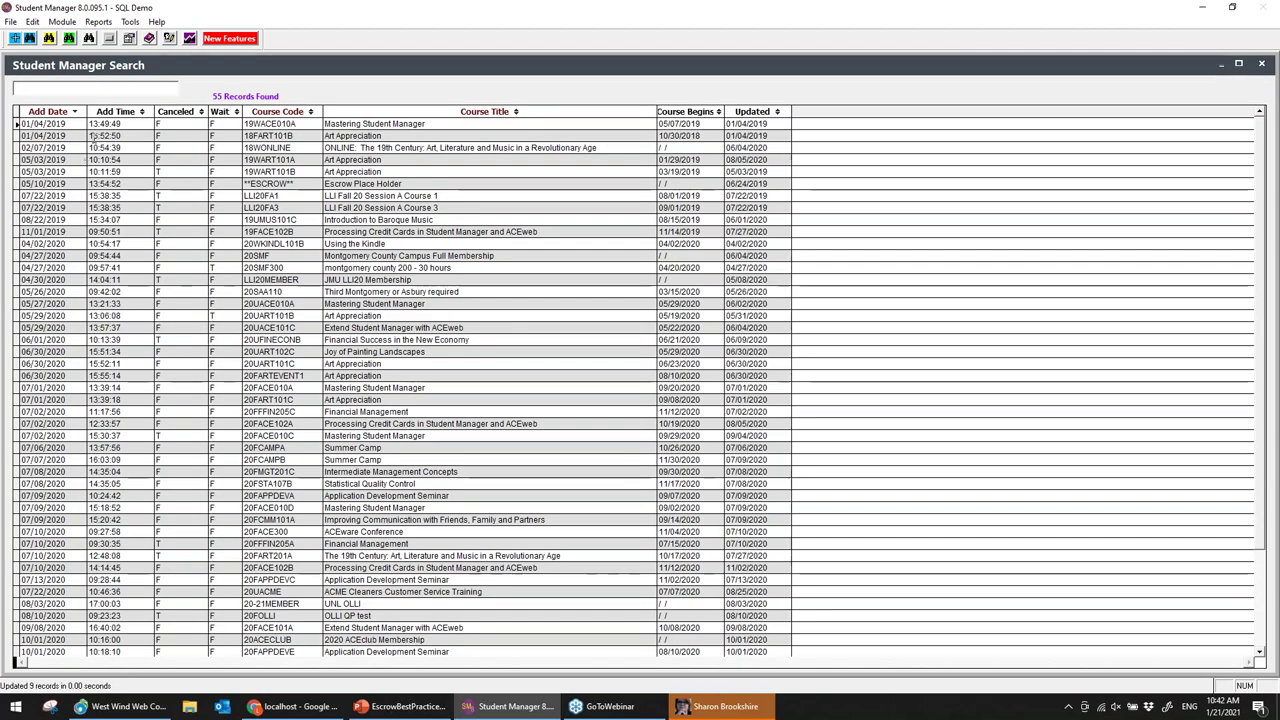
click(310, 113)
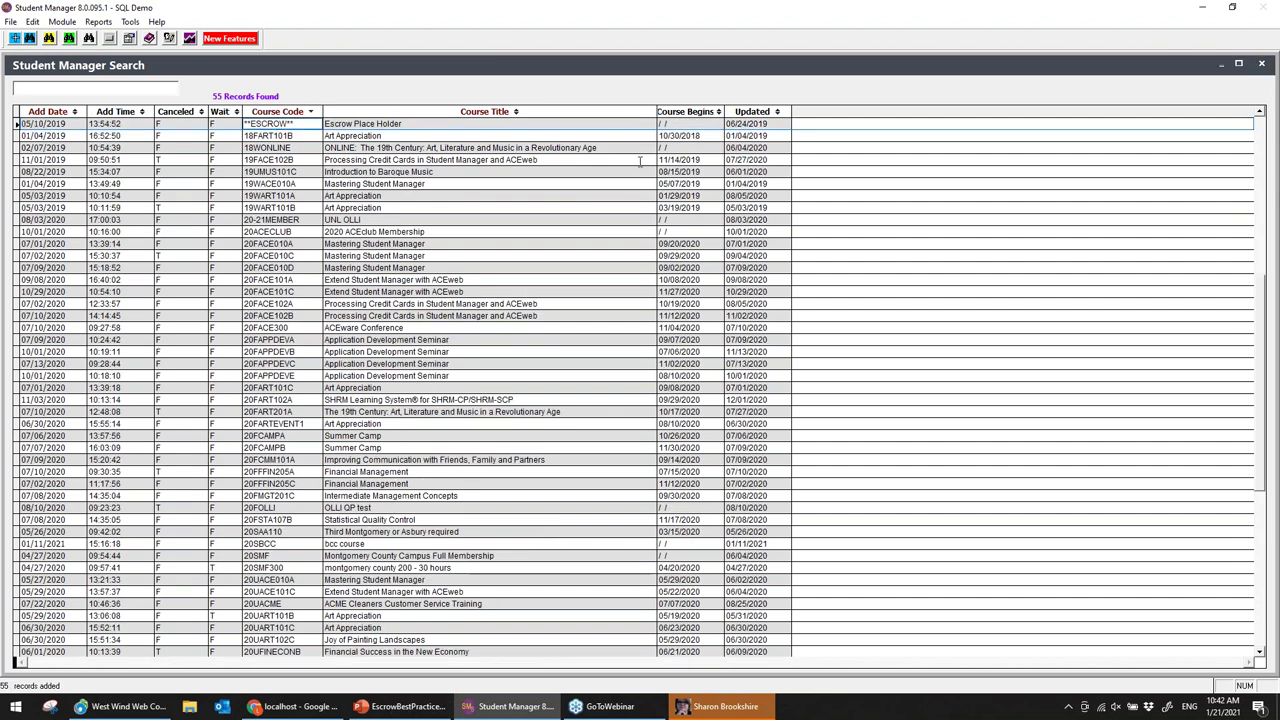
key(Return)
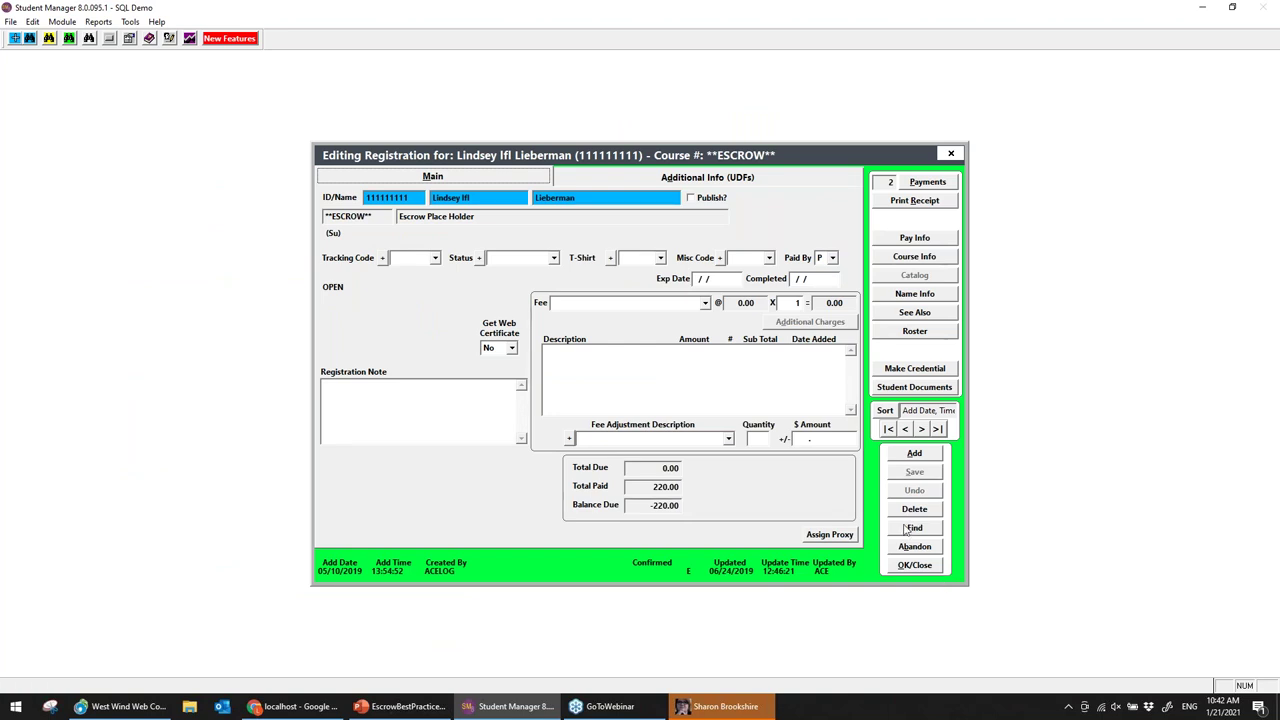
click(910, 528)
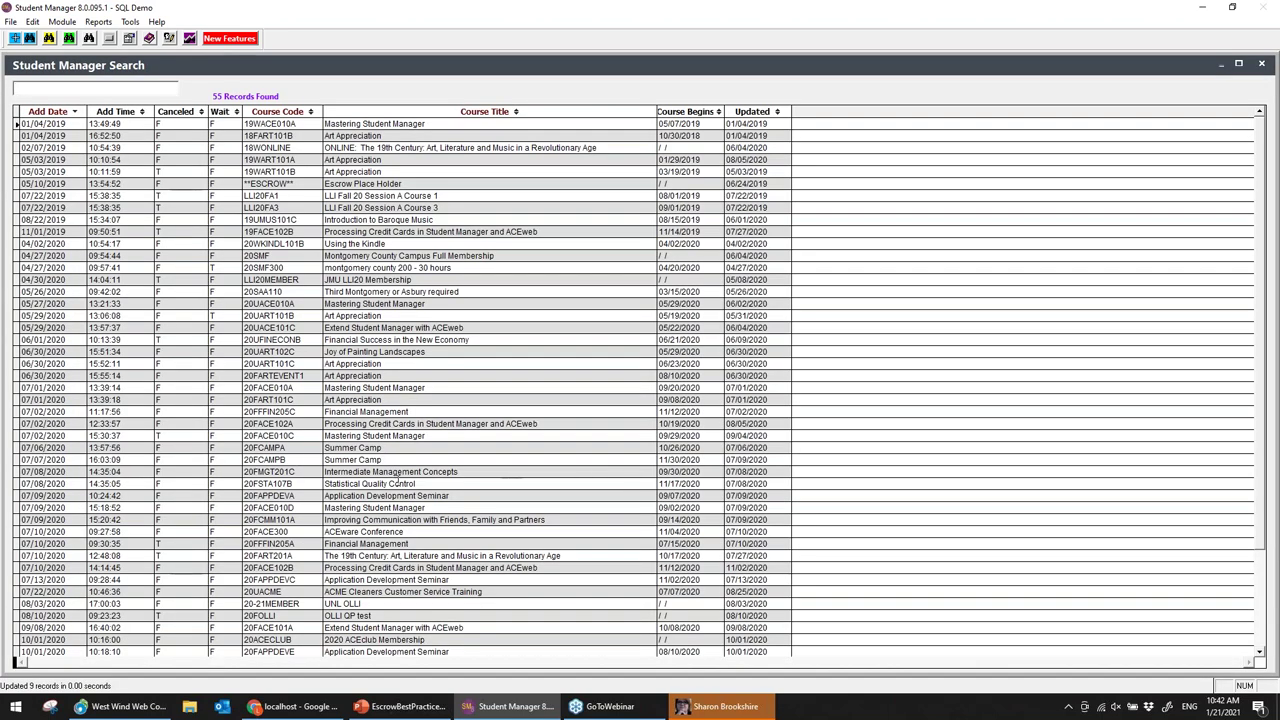
double_click(397, 482)
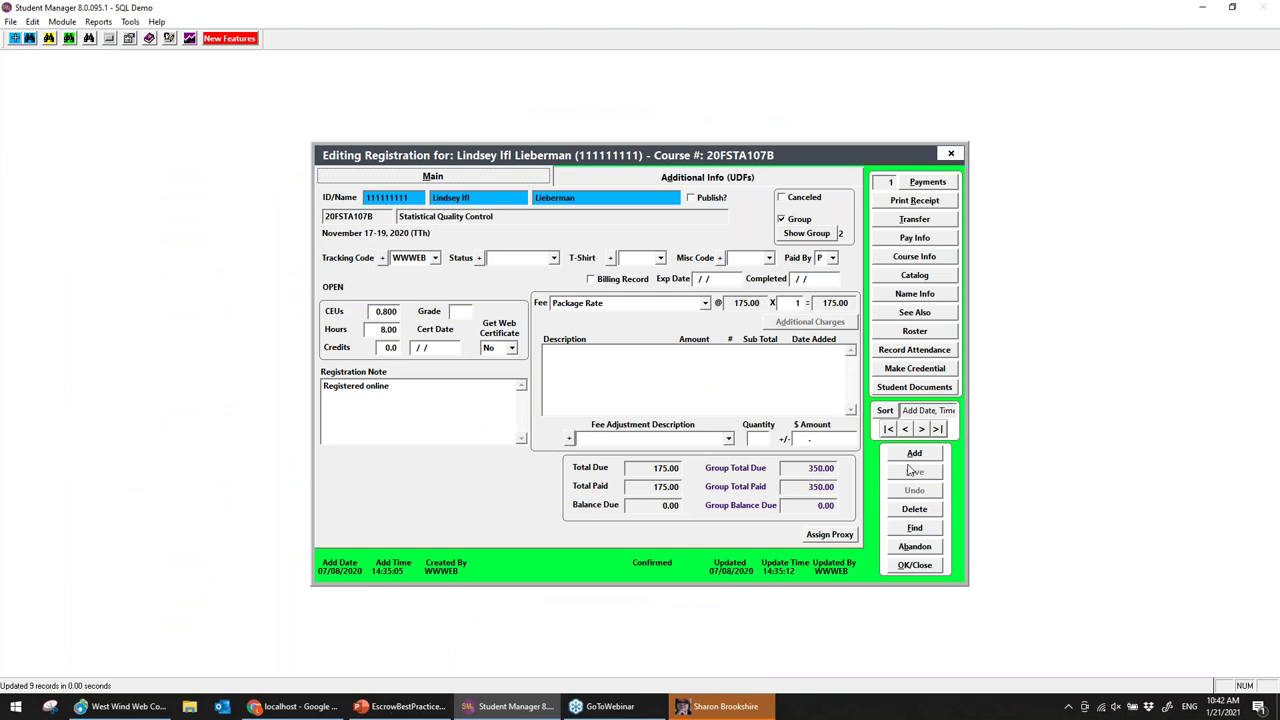
click(921, 429)
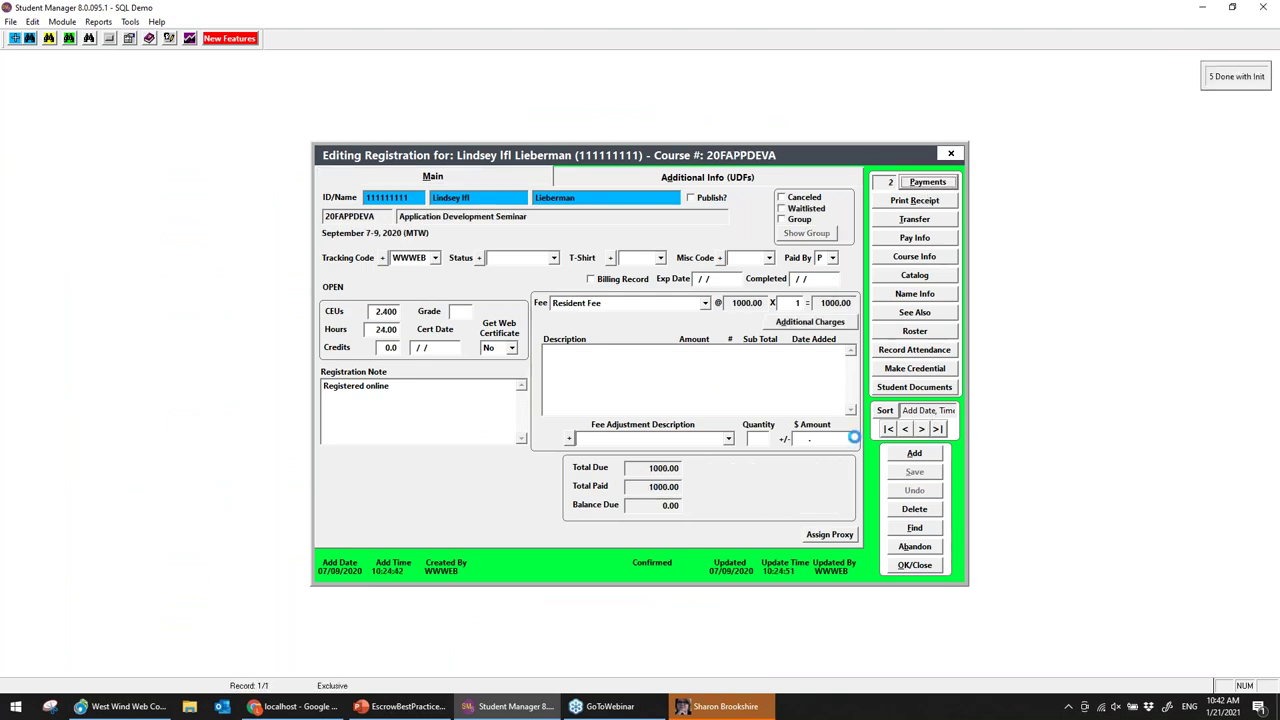
Add a 220.00 escrow payment to the Application Development Seminar registration and close payments
click(912, 452)
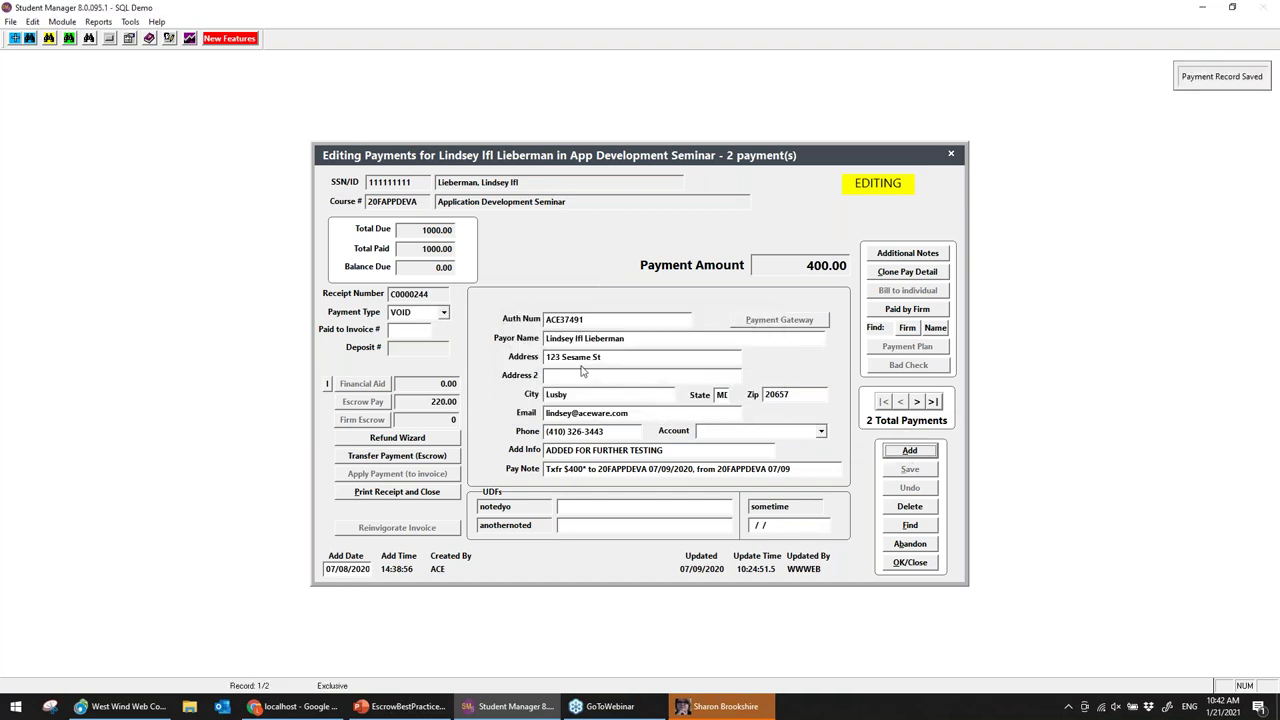
key(Return)
text(220 .)
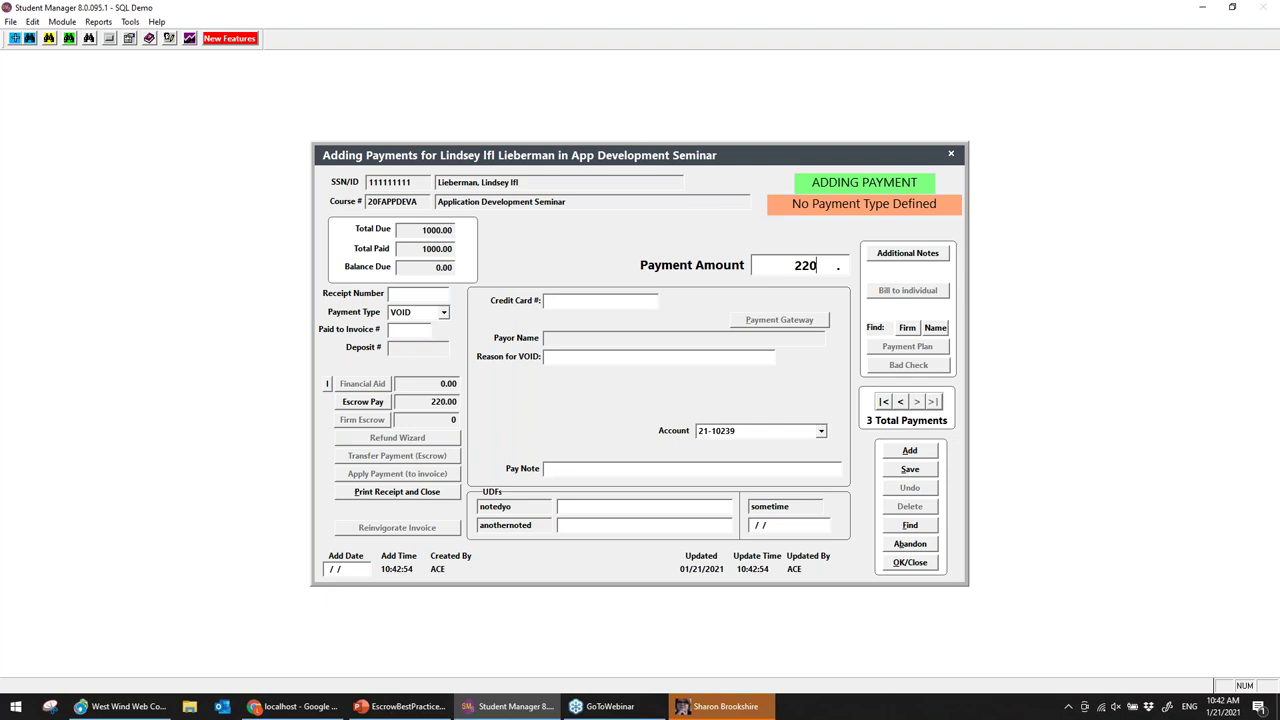
key(Return)
click(689, 399)
click(381, 405)
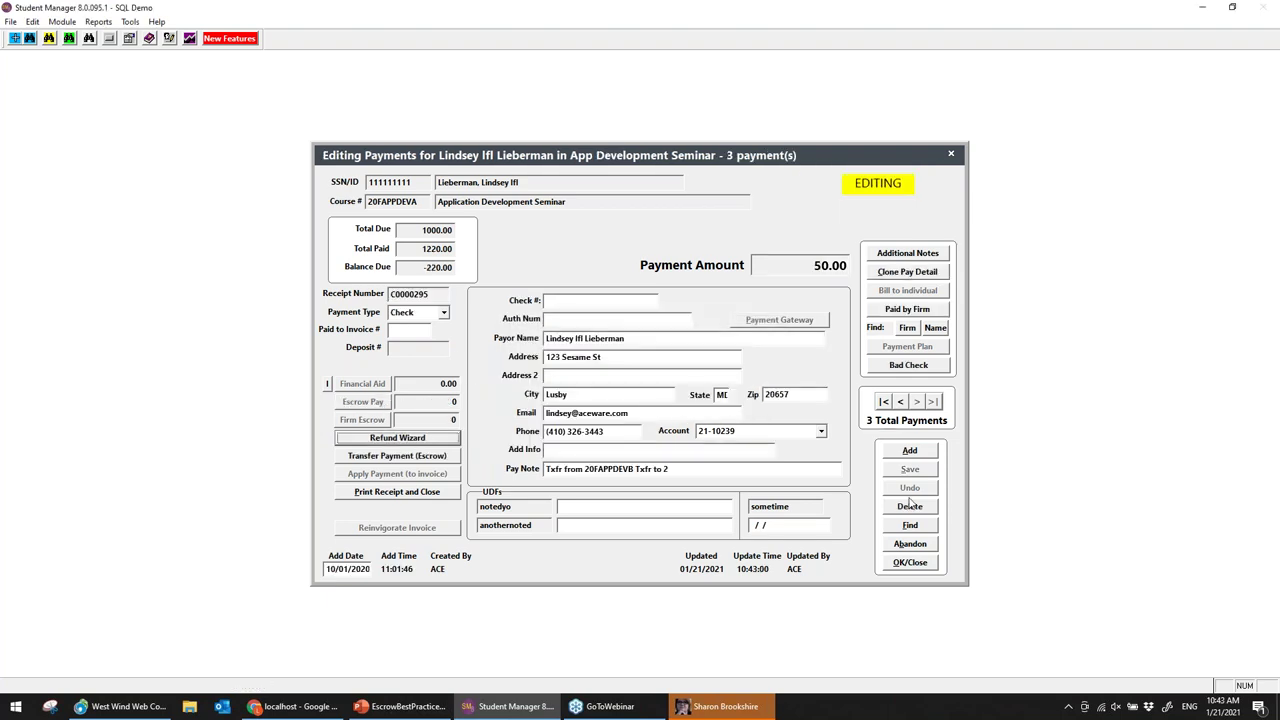
click(910, 563)
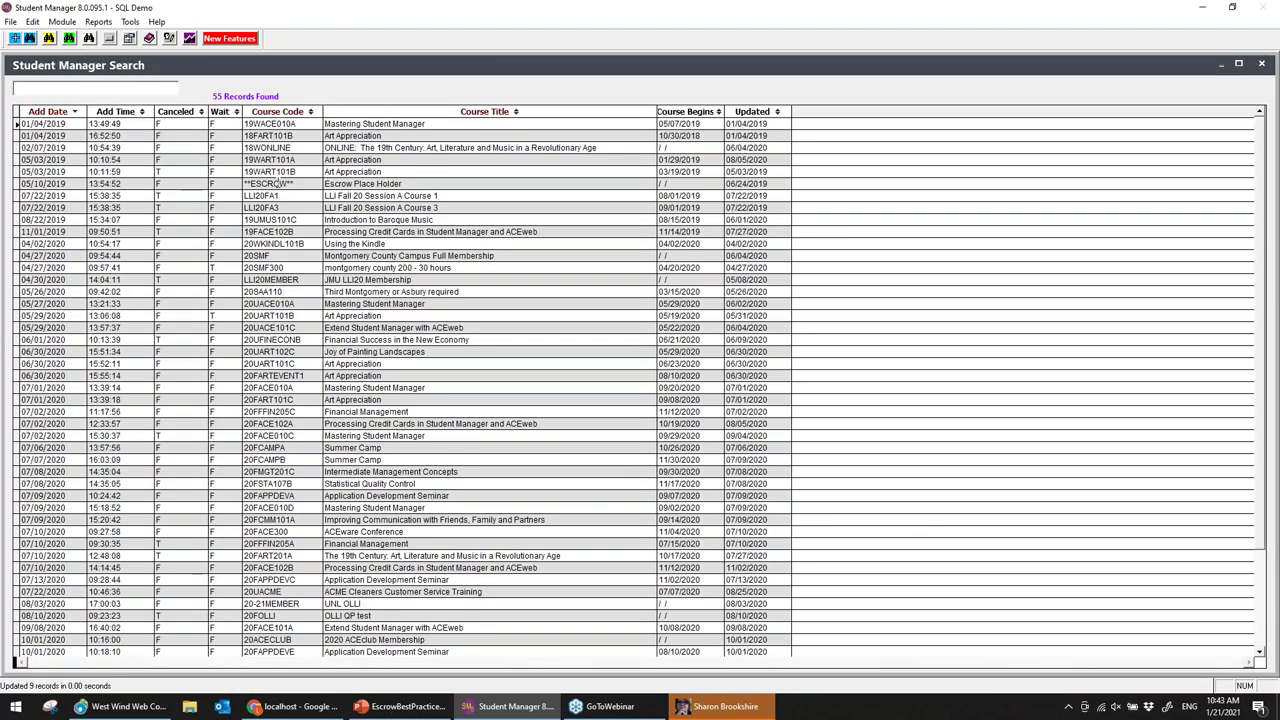
Open the student's **ESCROW** registration, check its 0.00 totals, and close it
double_click(279, 185)
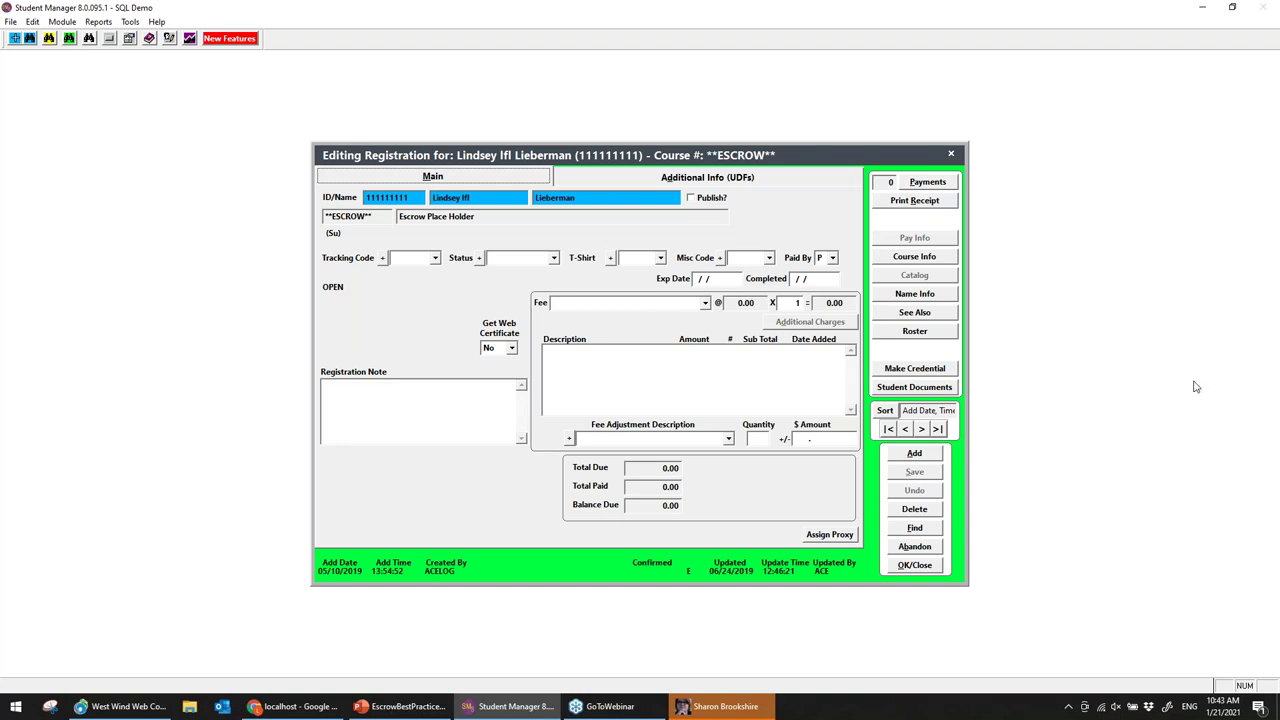
click(915, 566)
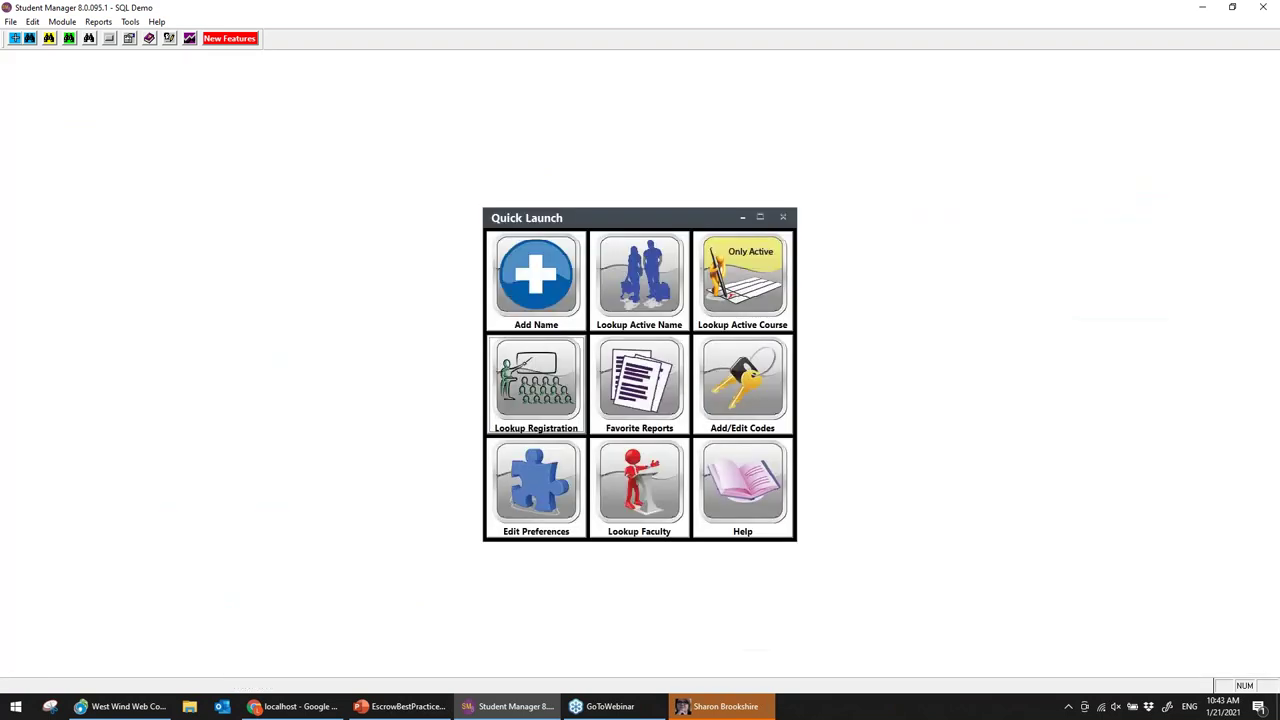
Open the ESCROW course record and view its student roster
click(49, 40)
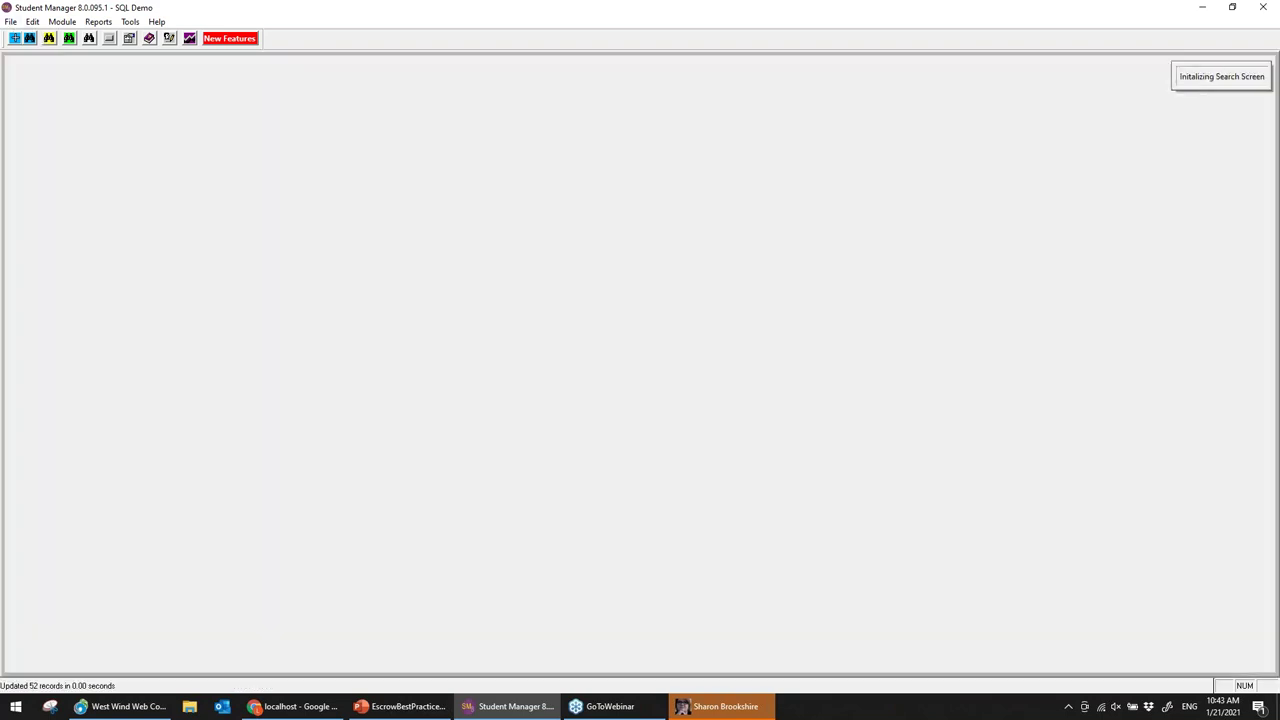
key(Return)
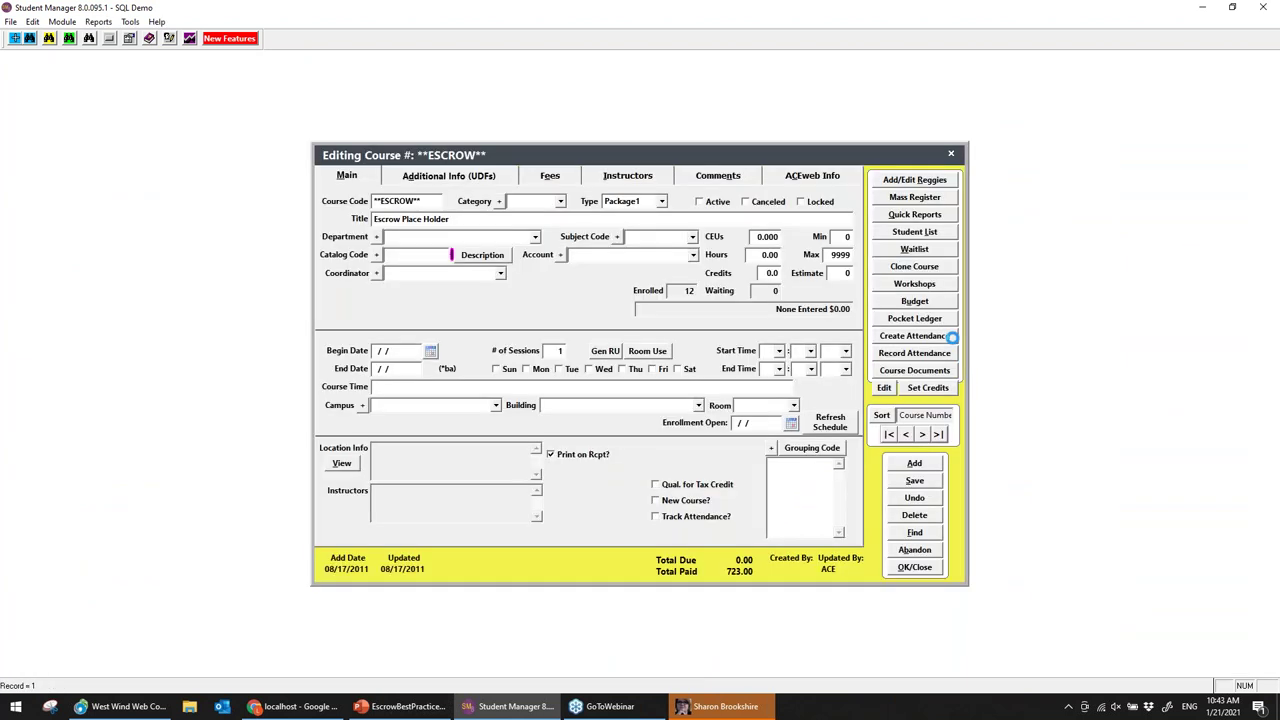
click(913, 232)
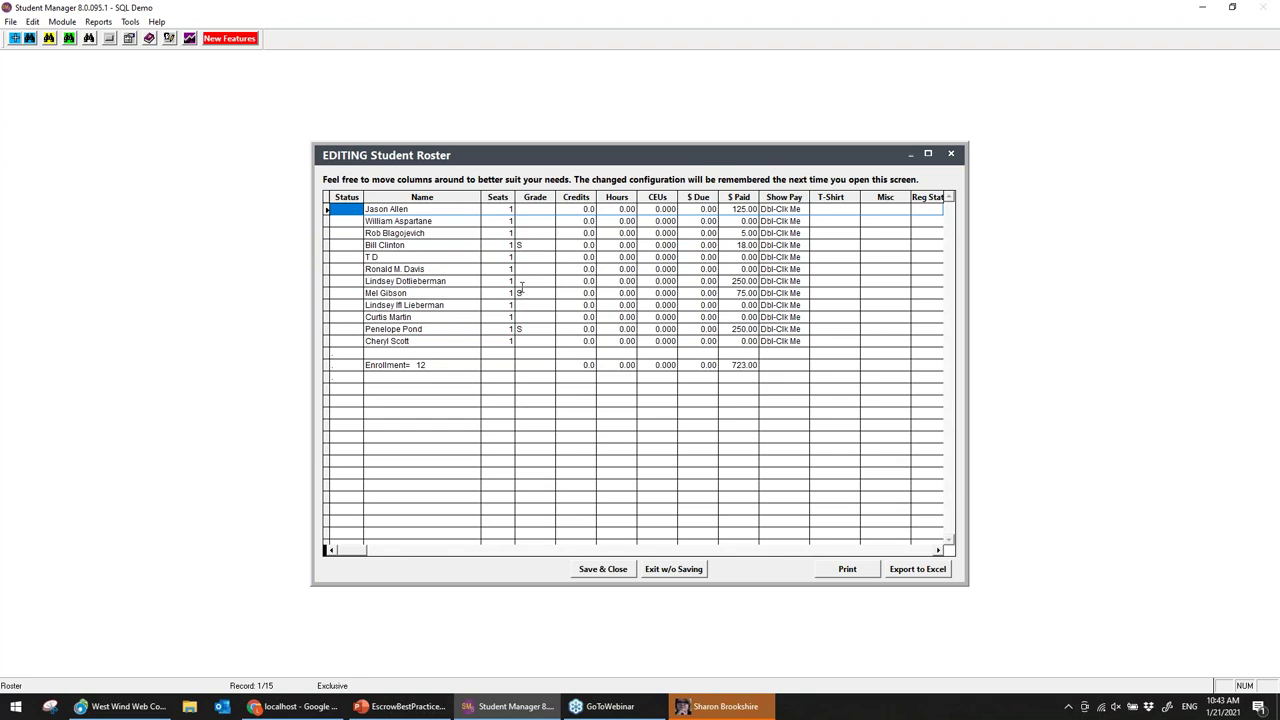
Sort the roster by amount paid, lowest first, then exit and abandon without saving
key(Tab)
key(Tab)
key(Tab)
key(Tab)
key(Tab)
key(Tab)
key(Tab)
key(Tab)
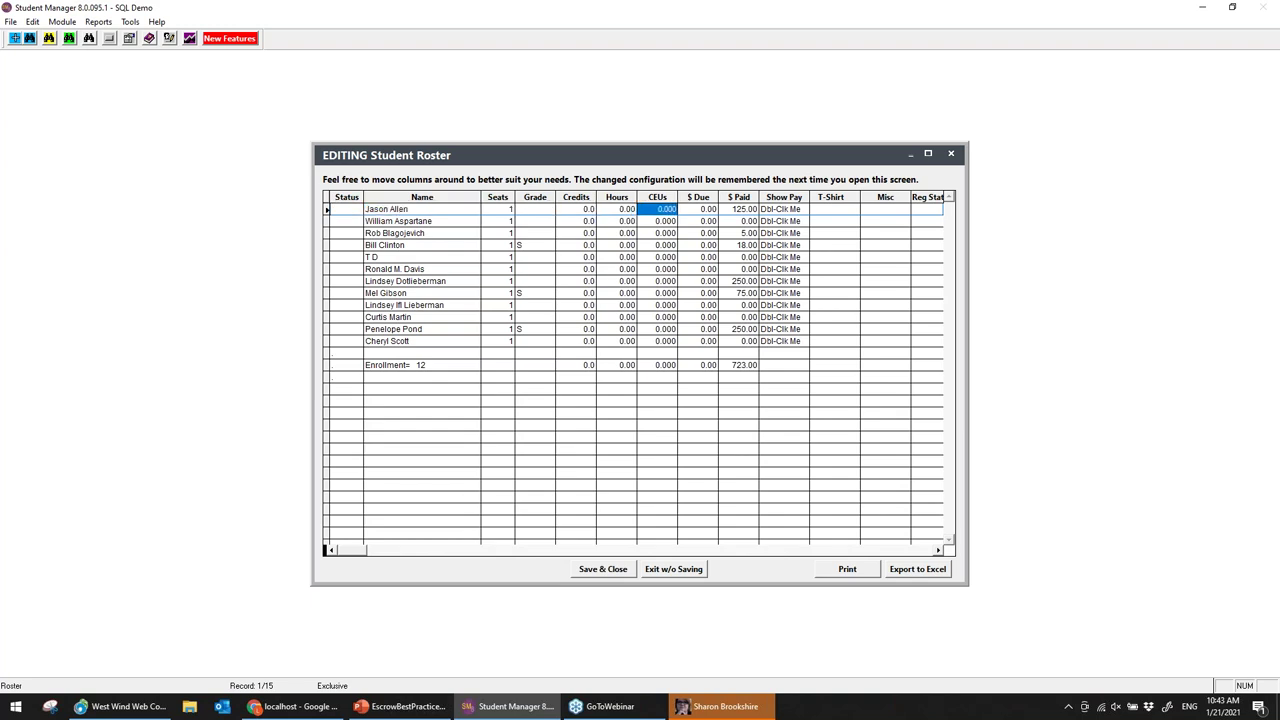
key(Down)
key(Down)
key(Down)
key(Down)
key(Down)
key(Down)
key(Down)
key(Down)
key(Down)
key(Down)
key(Down)
key(Up)
key(Up)
key(Up)
key(Up)
key(Up)
key(Up)
key(Up)
key(Up)
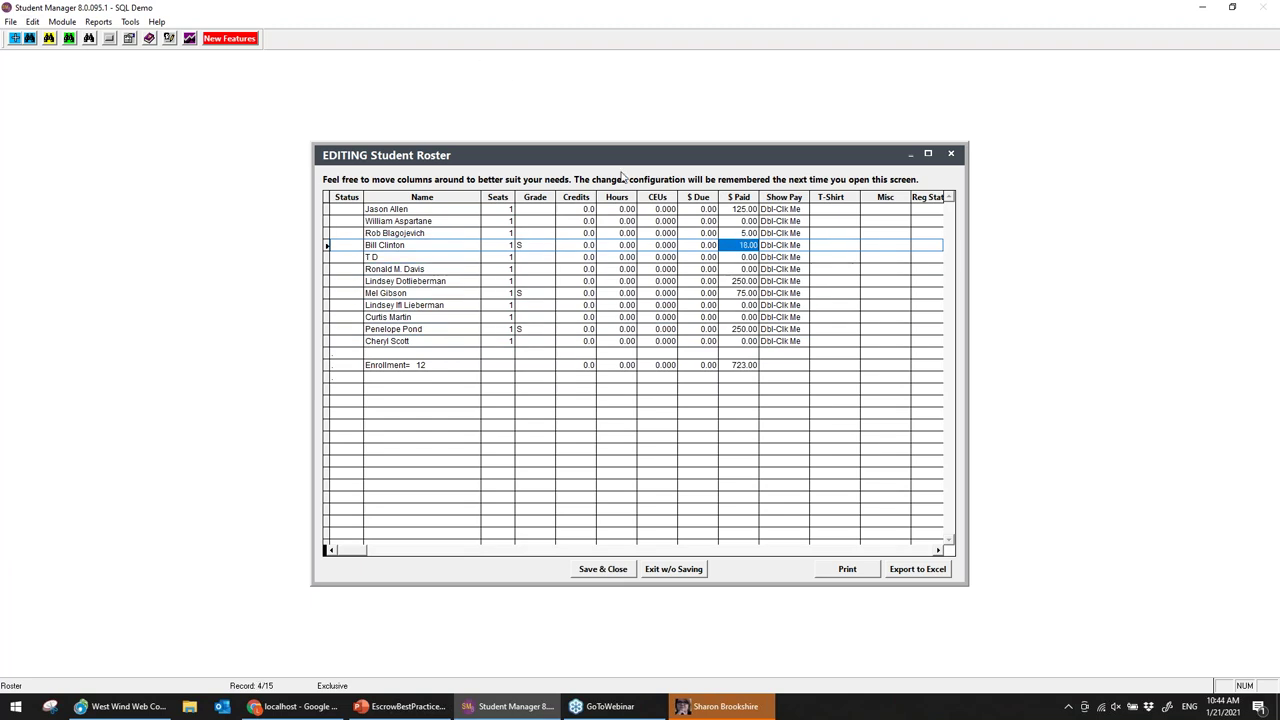
click(735, 197)
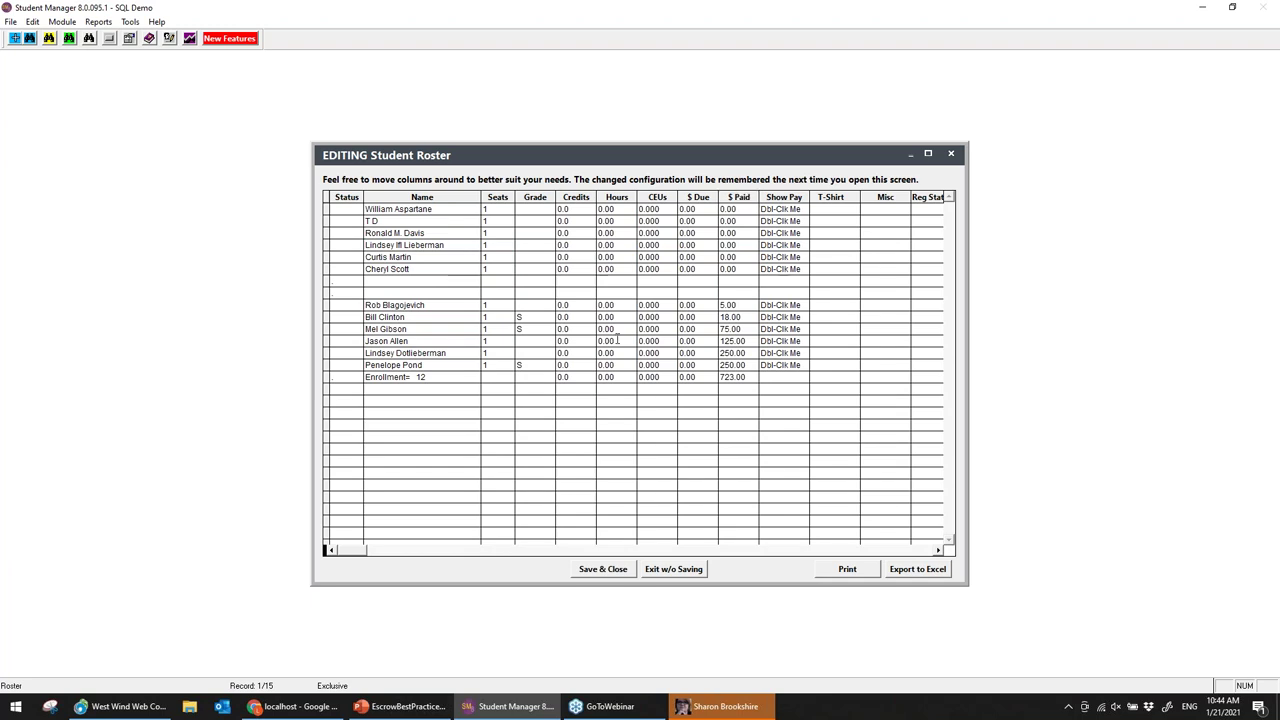
click(688, 571)
click(901, 553)
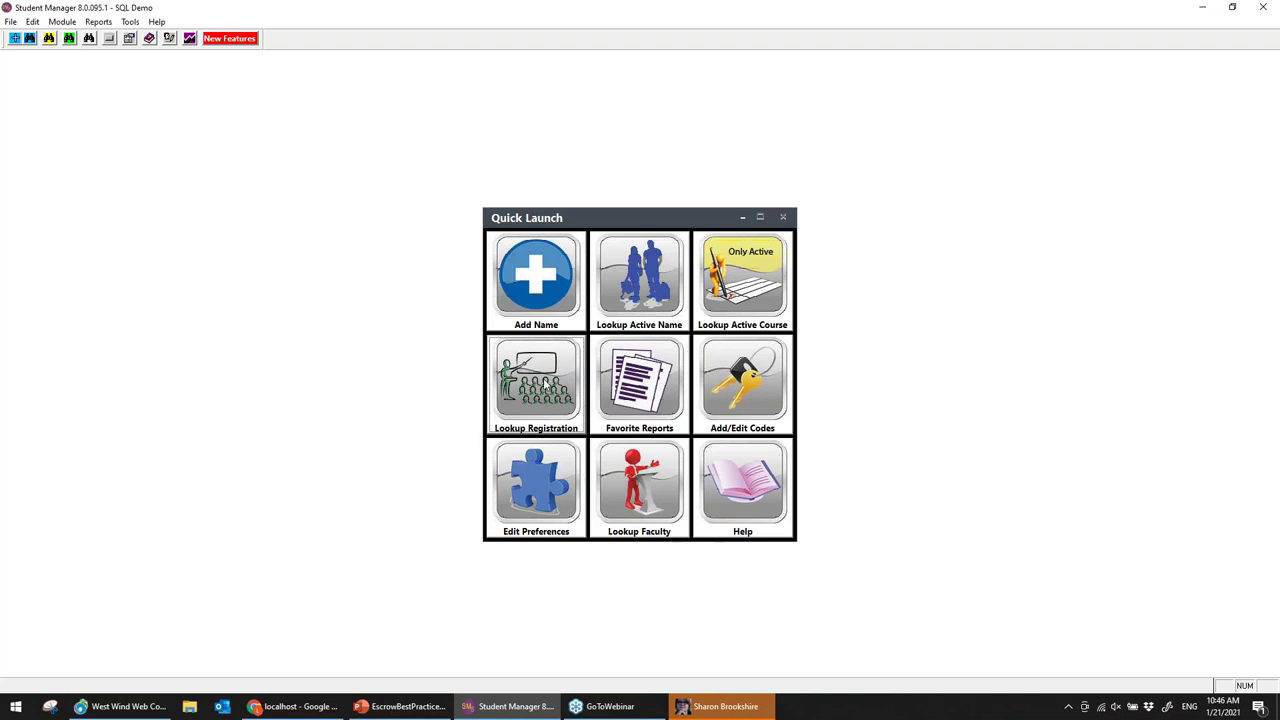
click(542, 384)
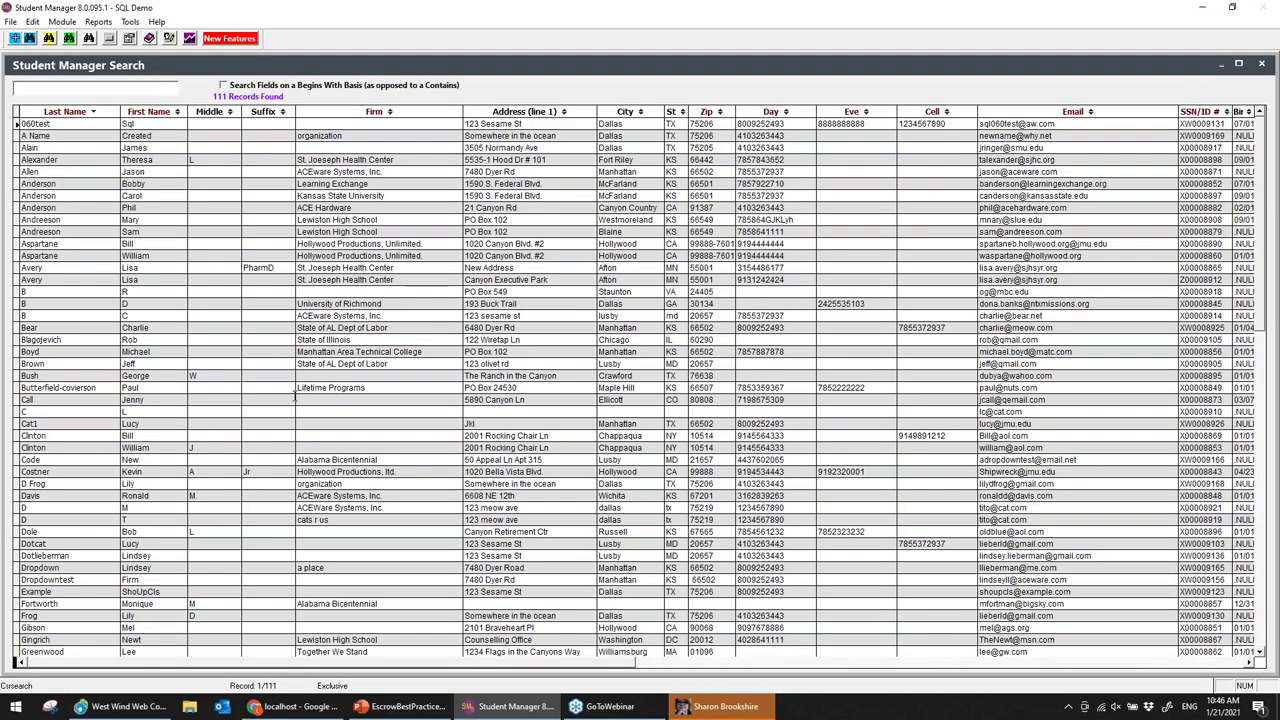
key(Escape)
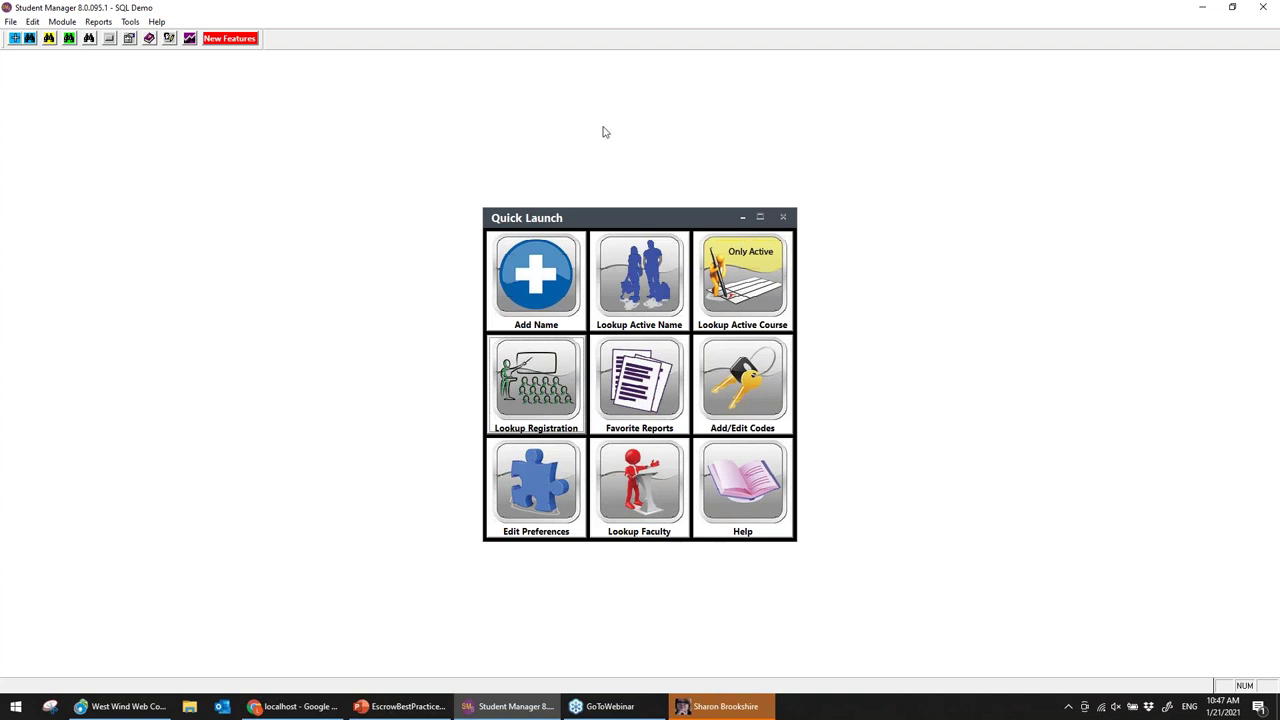
click(48, 38)
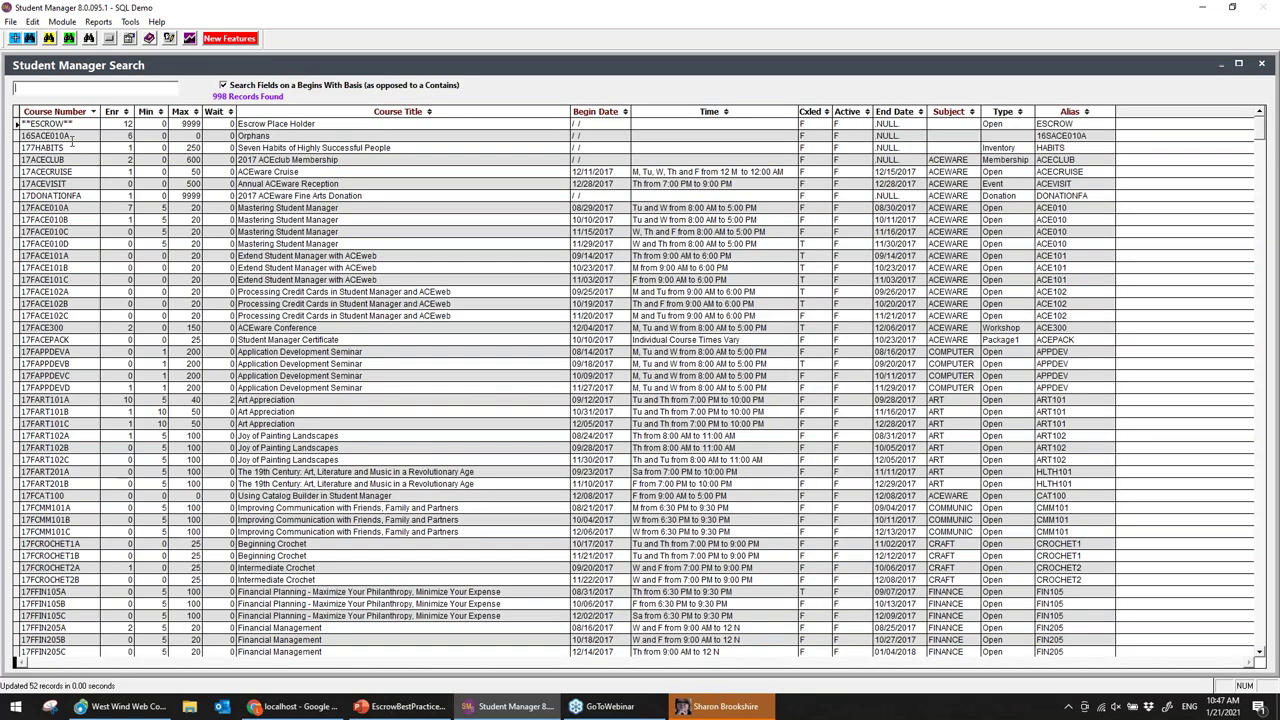
From the ESCROW course, start a refund of the three-payment registration's 10.00 cash payment
double_click(80, 124)
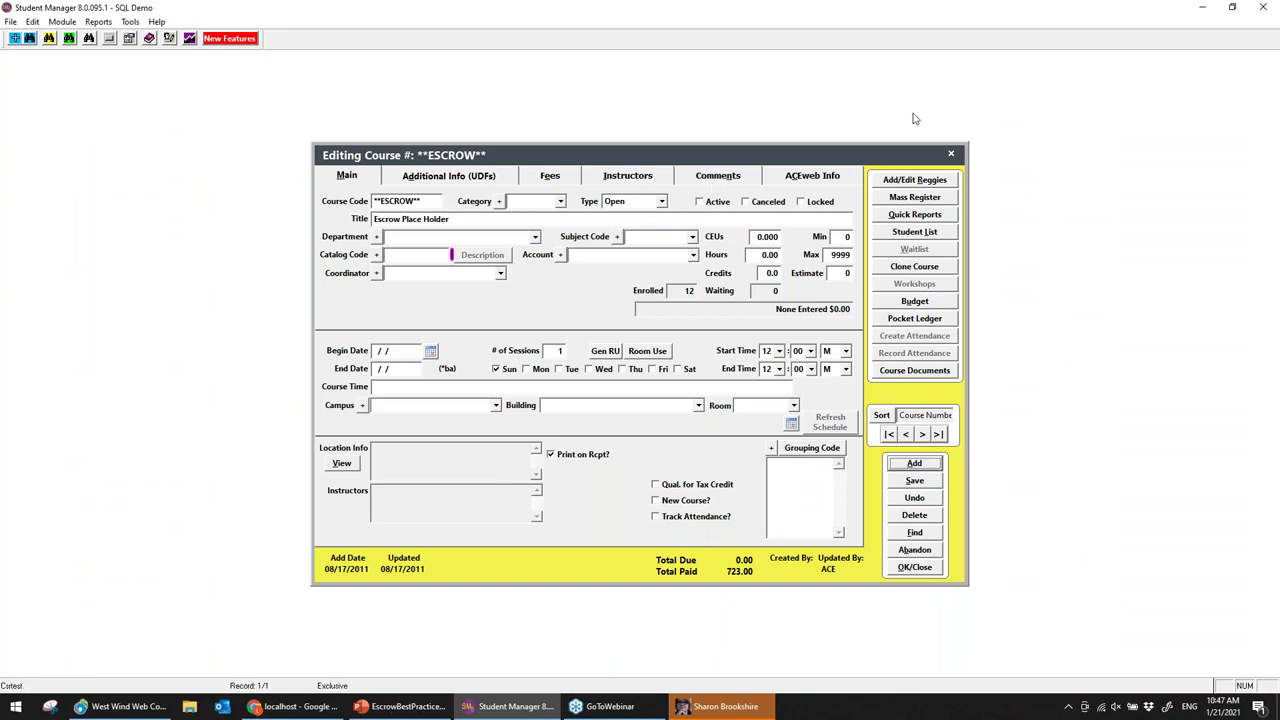
click(907, 181)
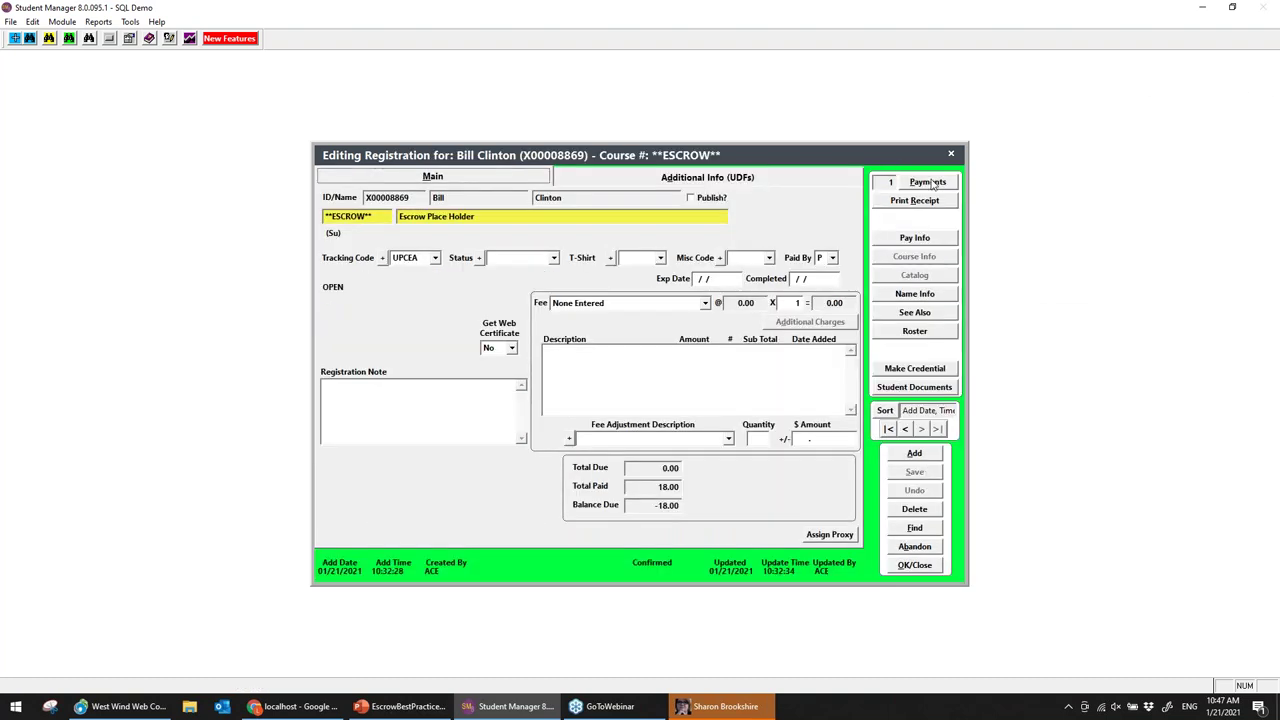
click(905, 429)
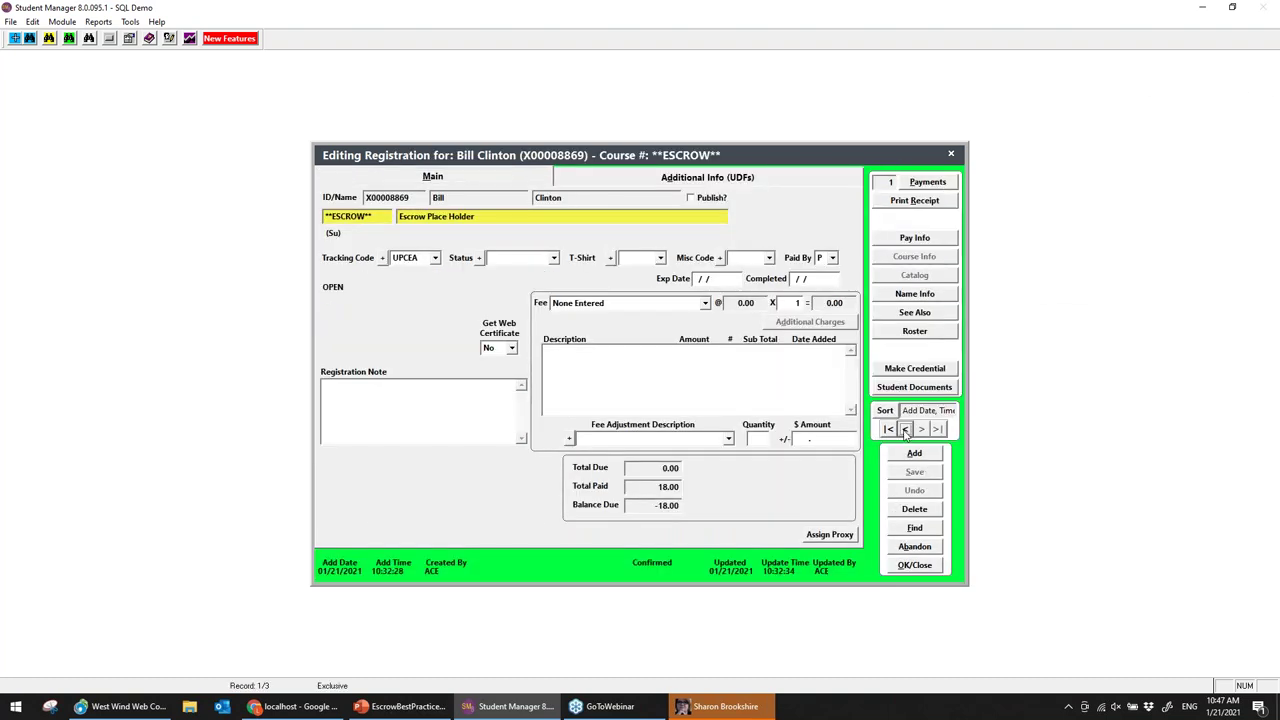
click(926, 182)
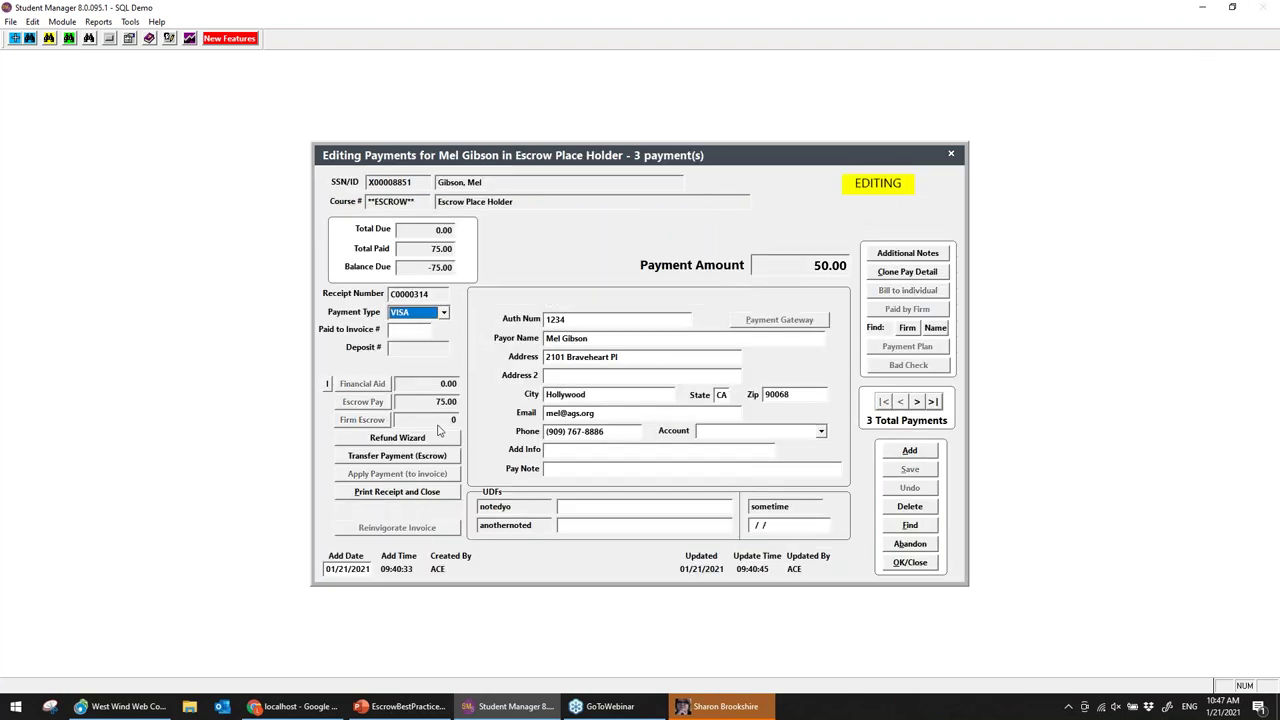
click(915, 402)
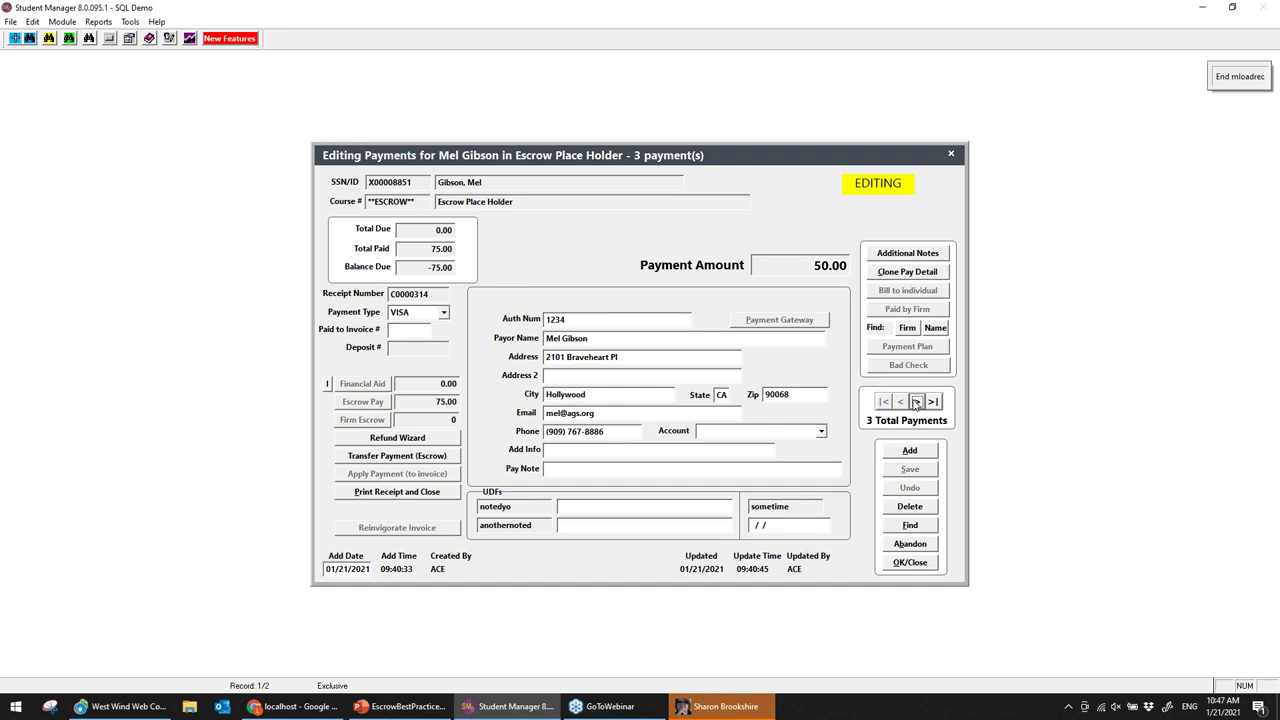
click(915, 402)
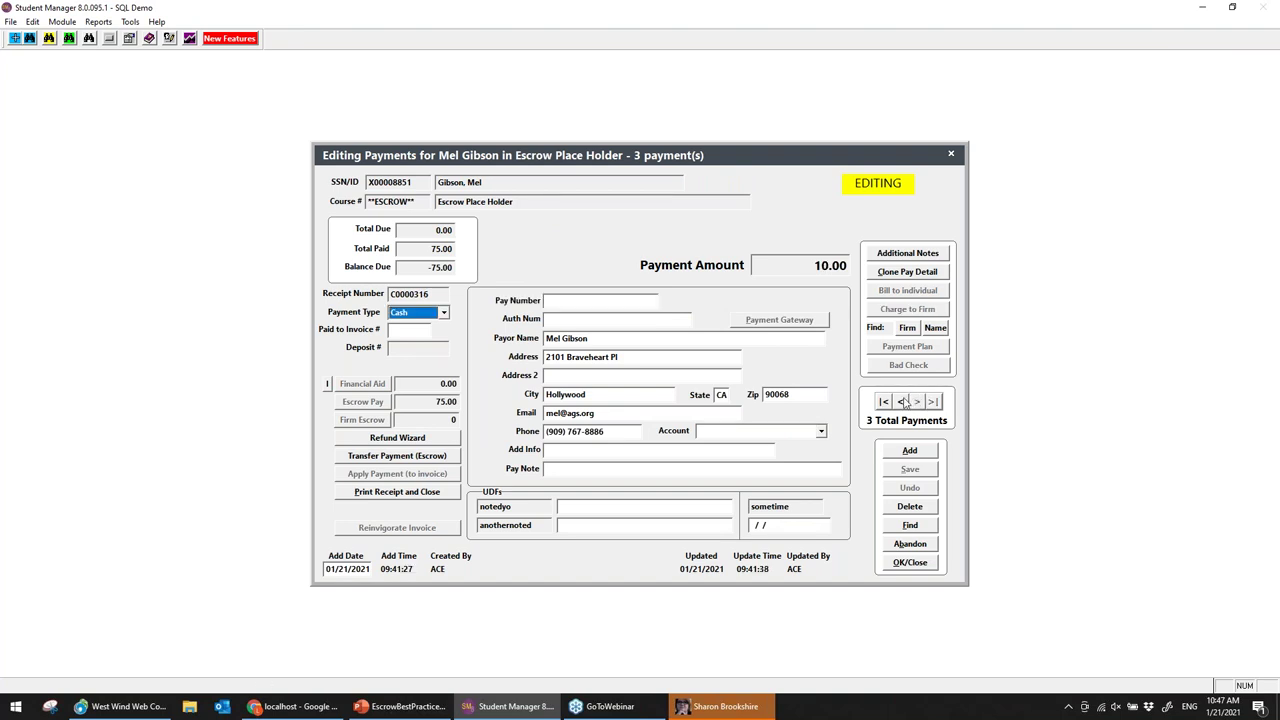
click(398, 440)
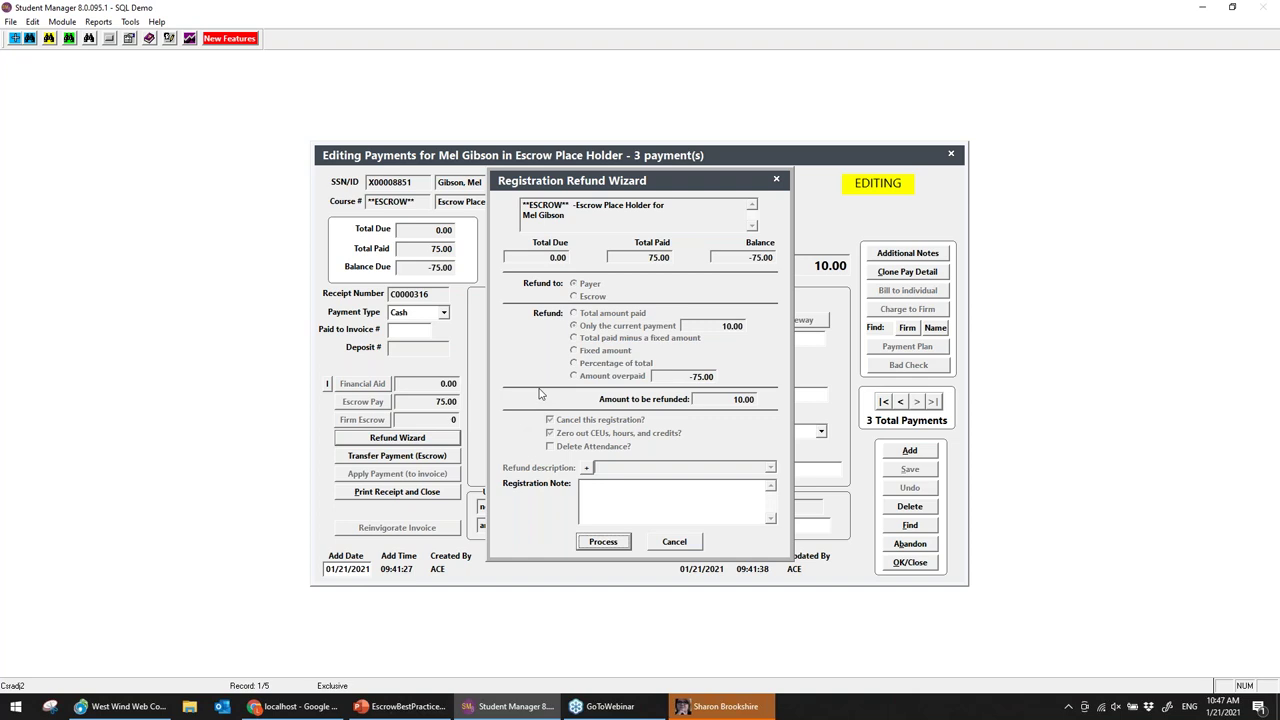
Cancel the Refund Wizard and close back to the **ESCROW** course record
click(673, 541)
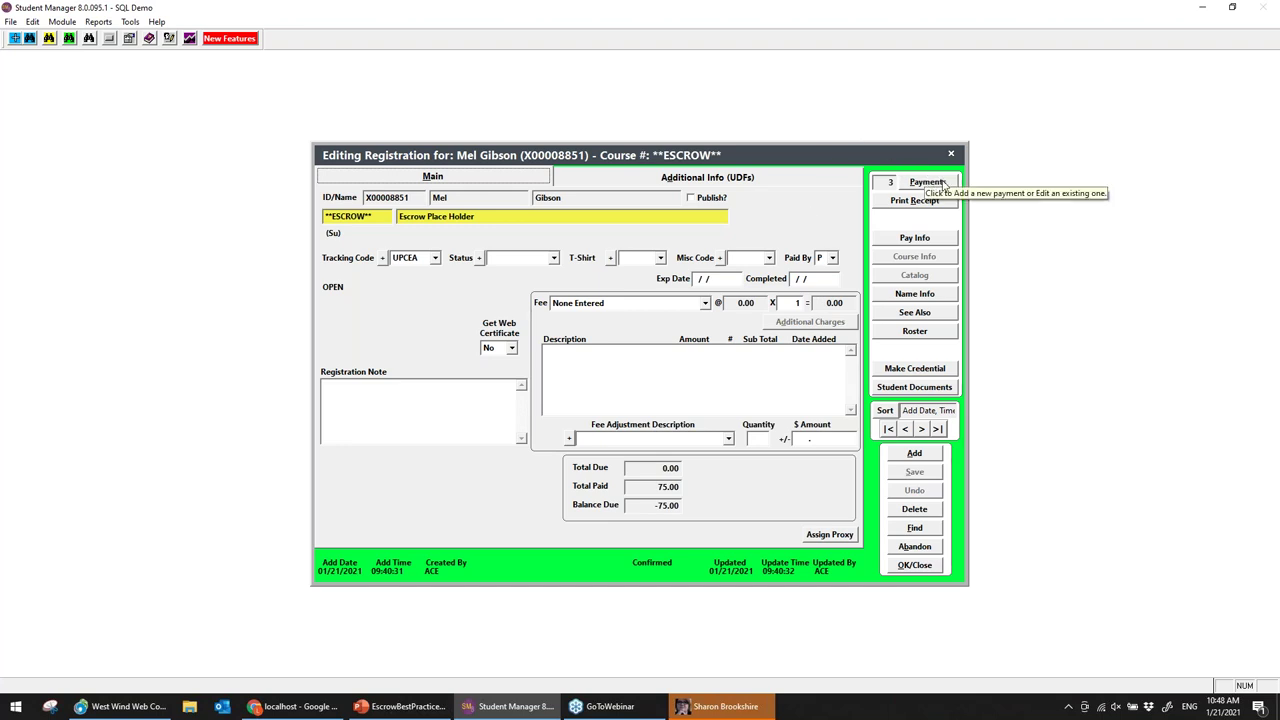
click(914, 565)
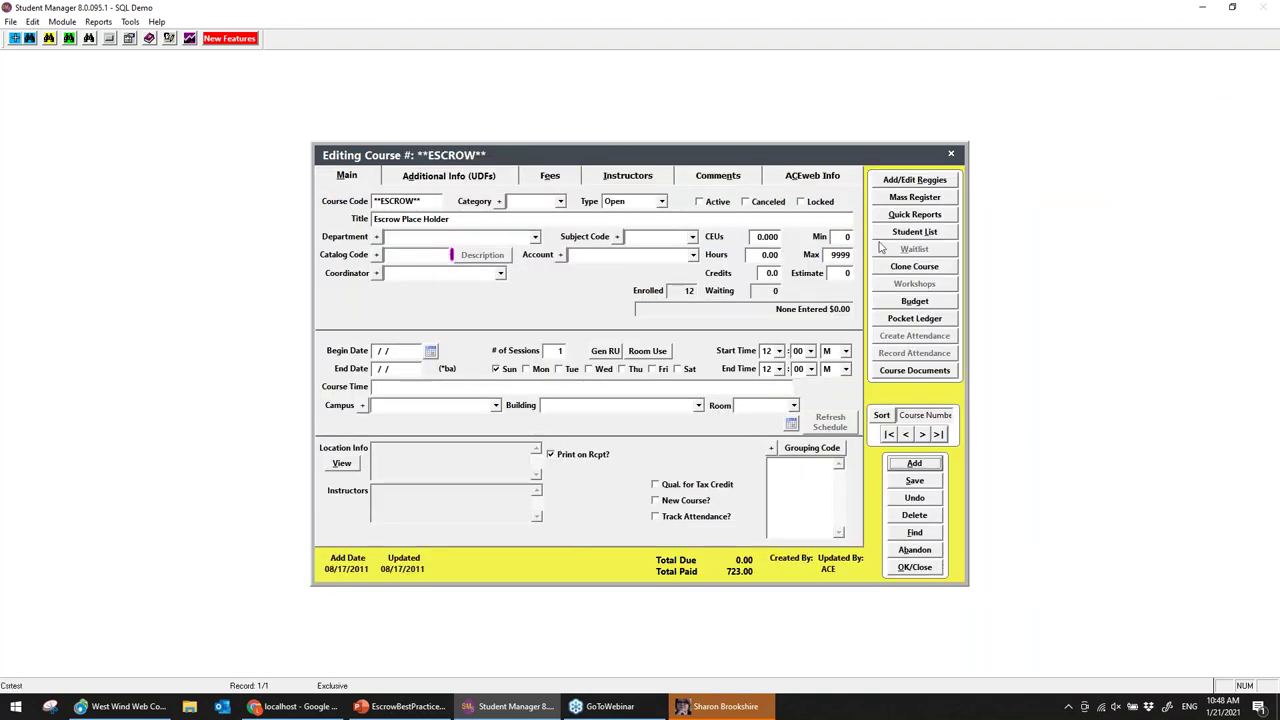
Close the ESCROW course record and reopen the student's registrations through Lookup Registration
click(912, 180)
click(912, 180)
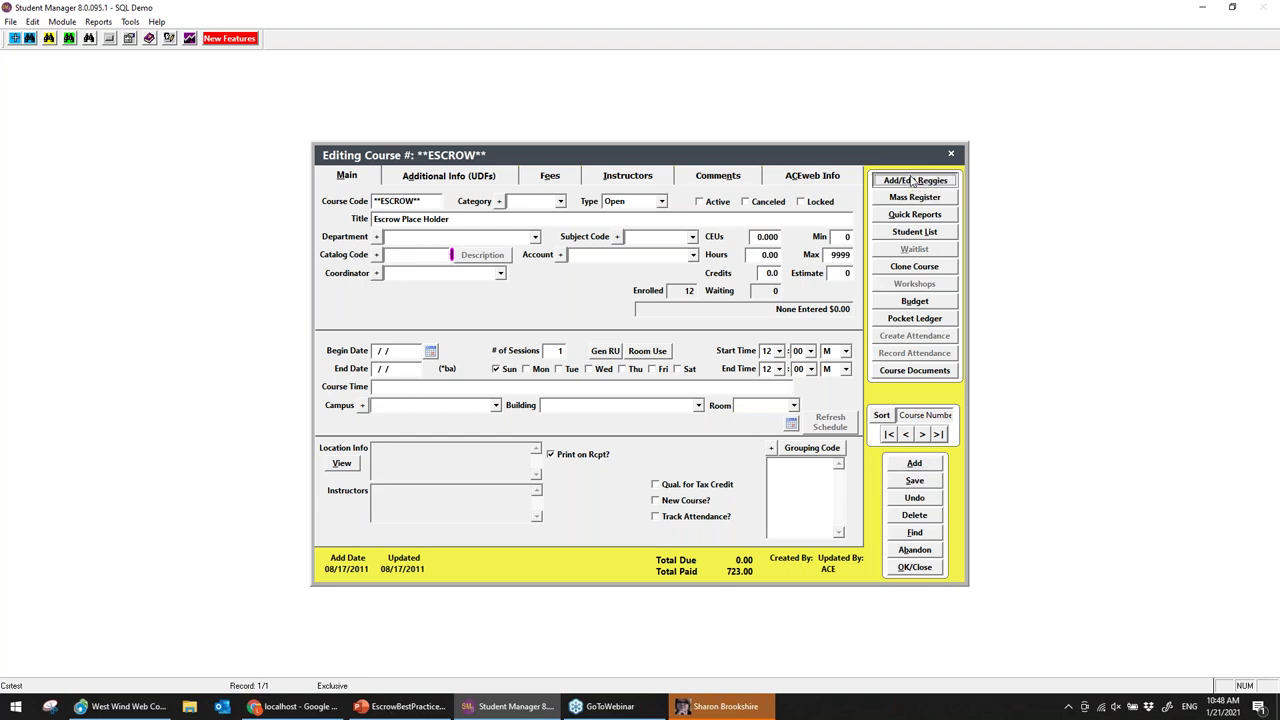
click(915, 567)
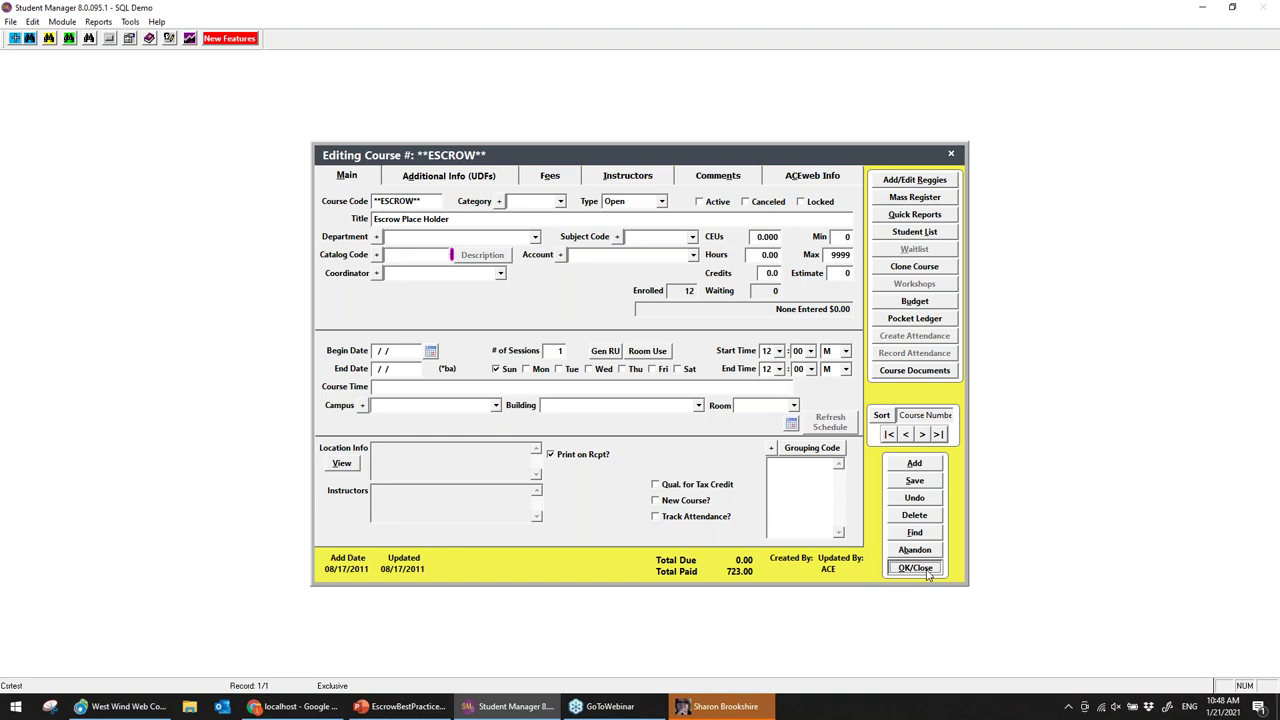
click(532, 380)
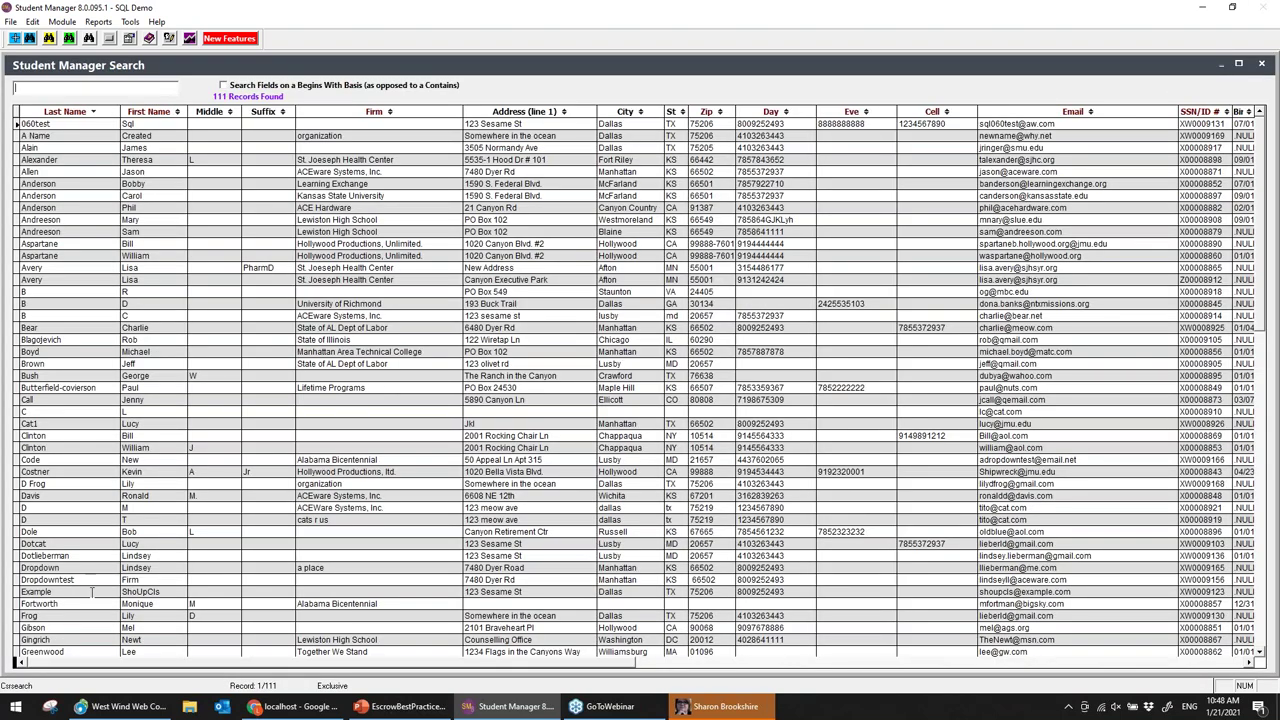
double_click(66, 627)
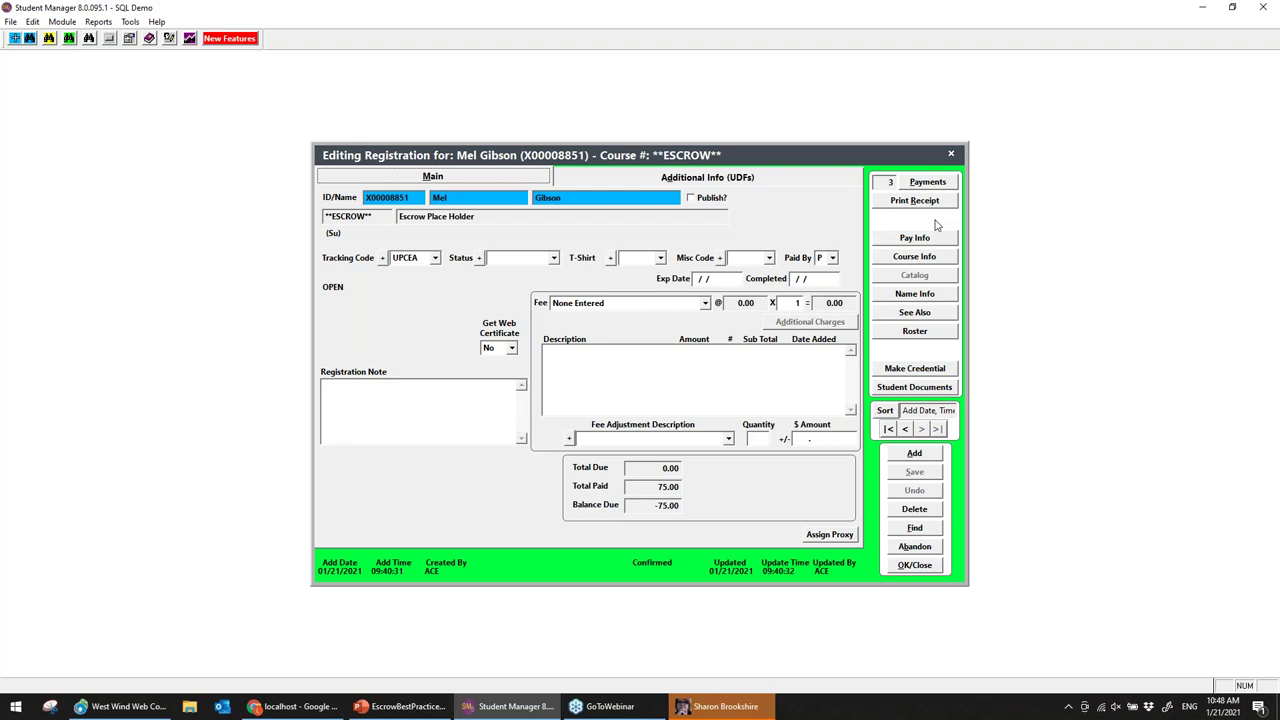
Go back to the 20FACE101A registration and open its 230.00 invoice for payment
click(905, 428)
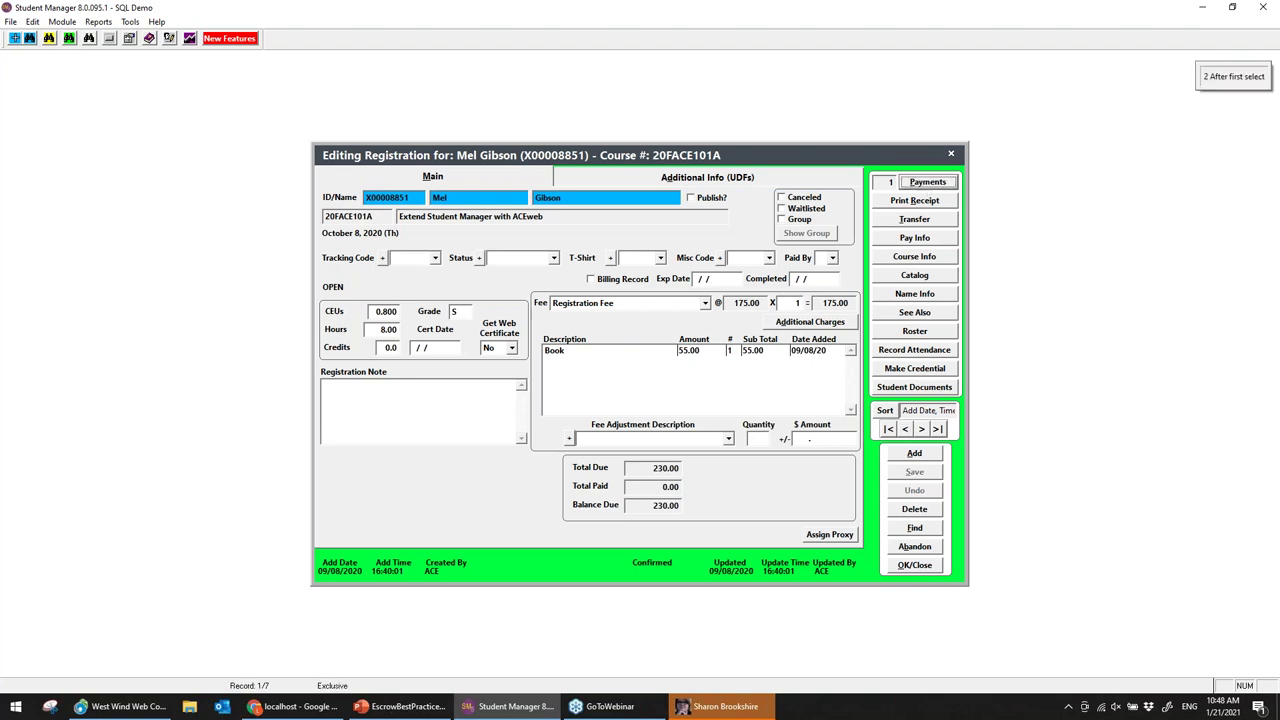
key(Return)
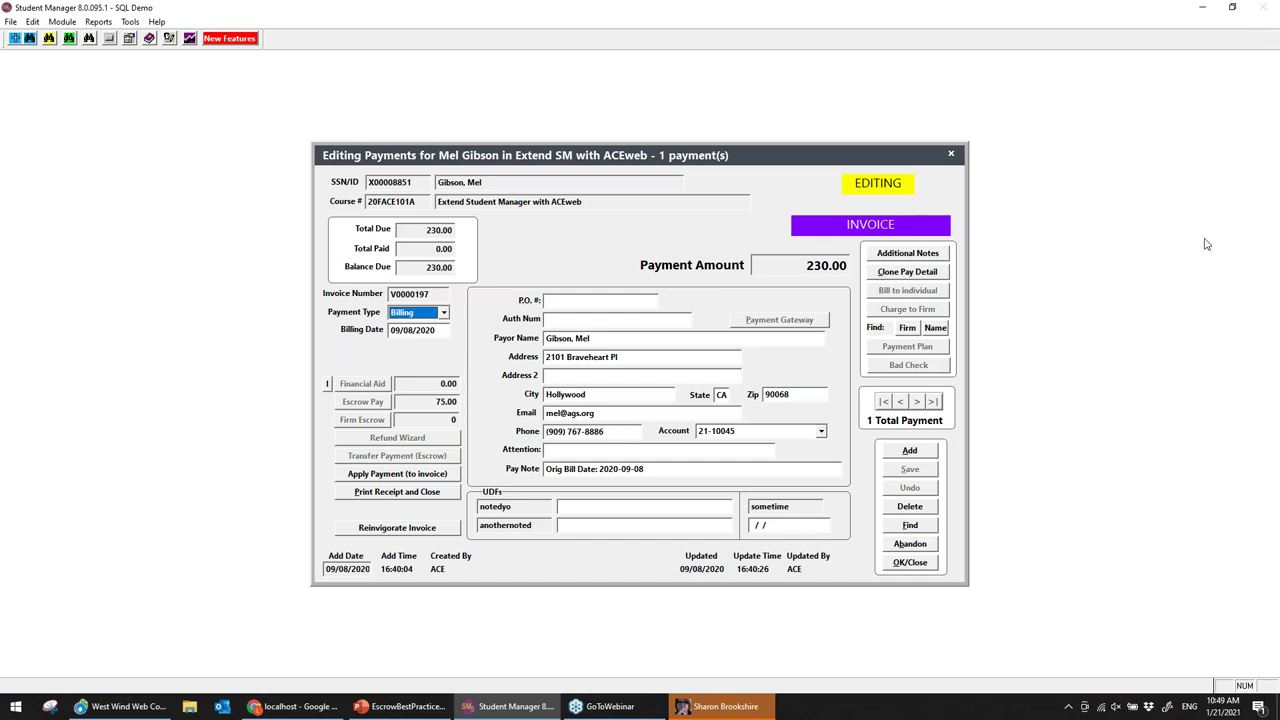
Present EscrowBestPractices1.pptx from slide 29, the next-webinar announcement
click(400, 706)
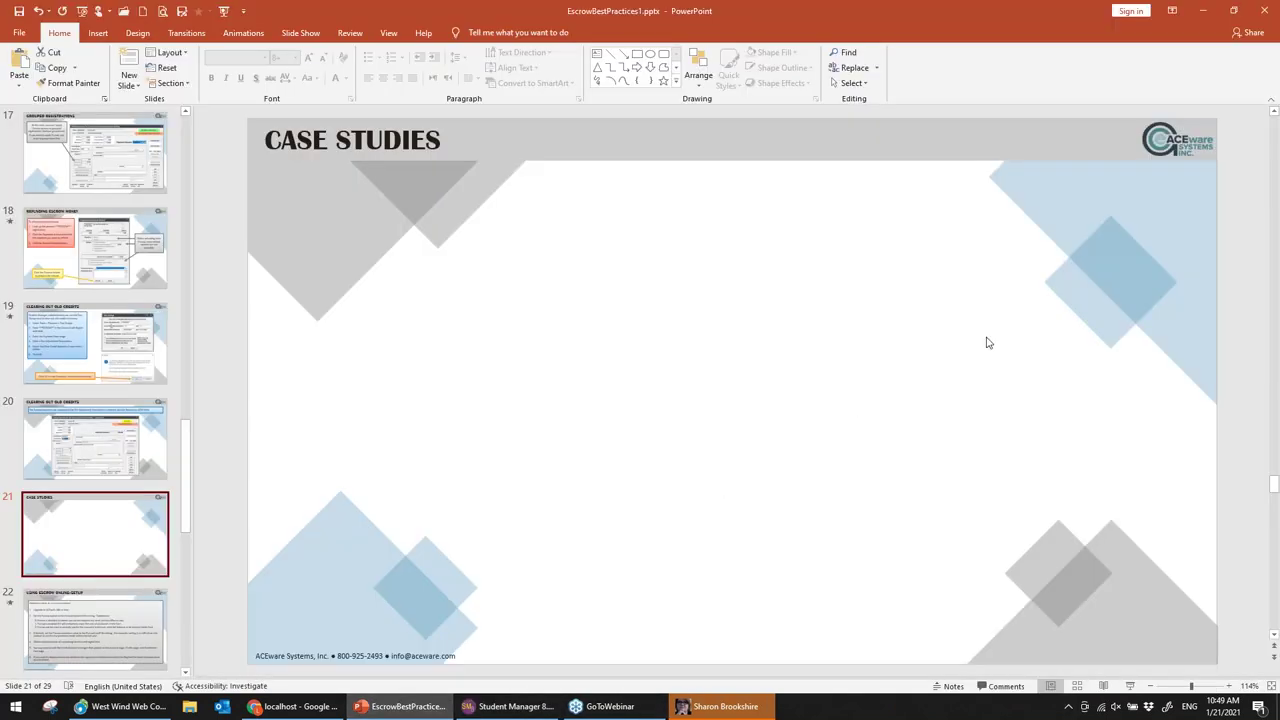
scroll(1066, 360, down, 8)
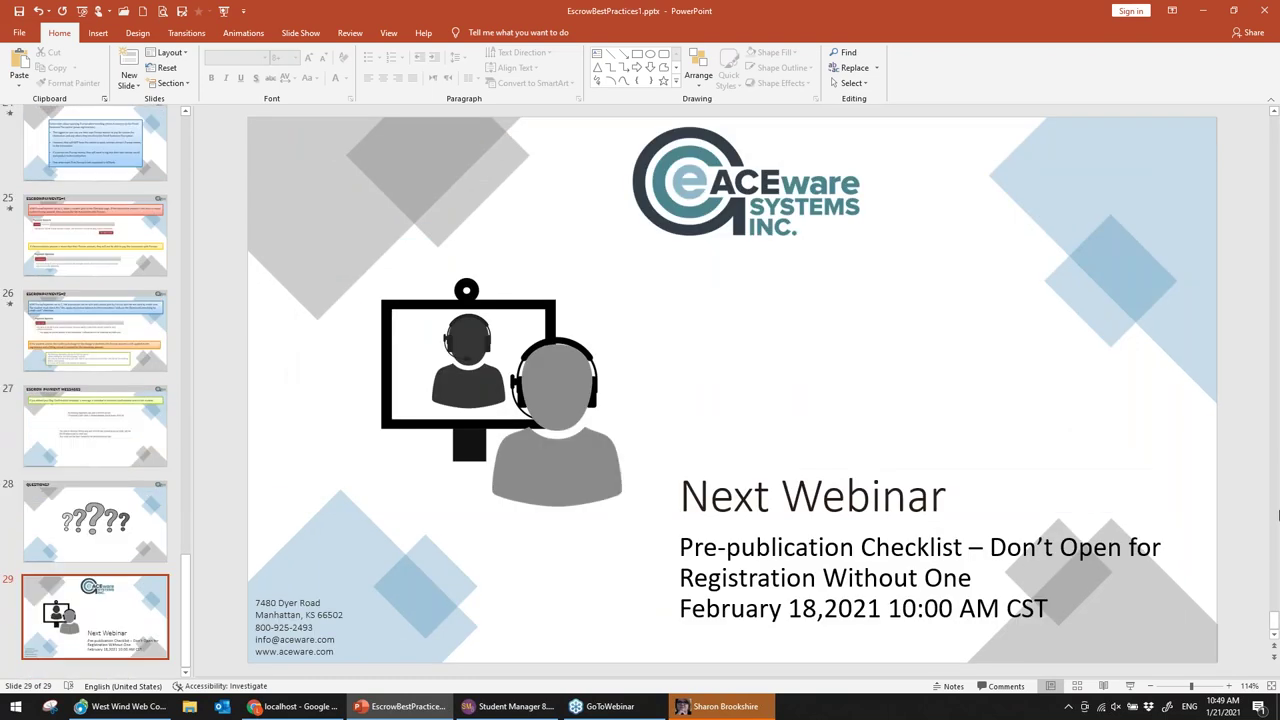
click(223, 11)
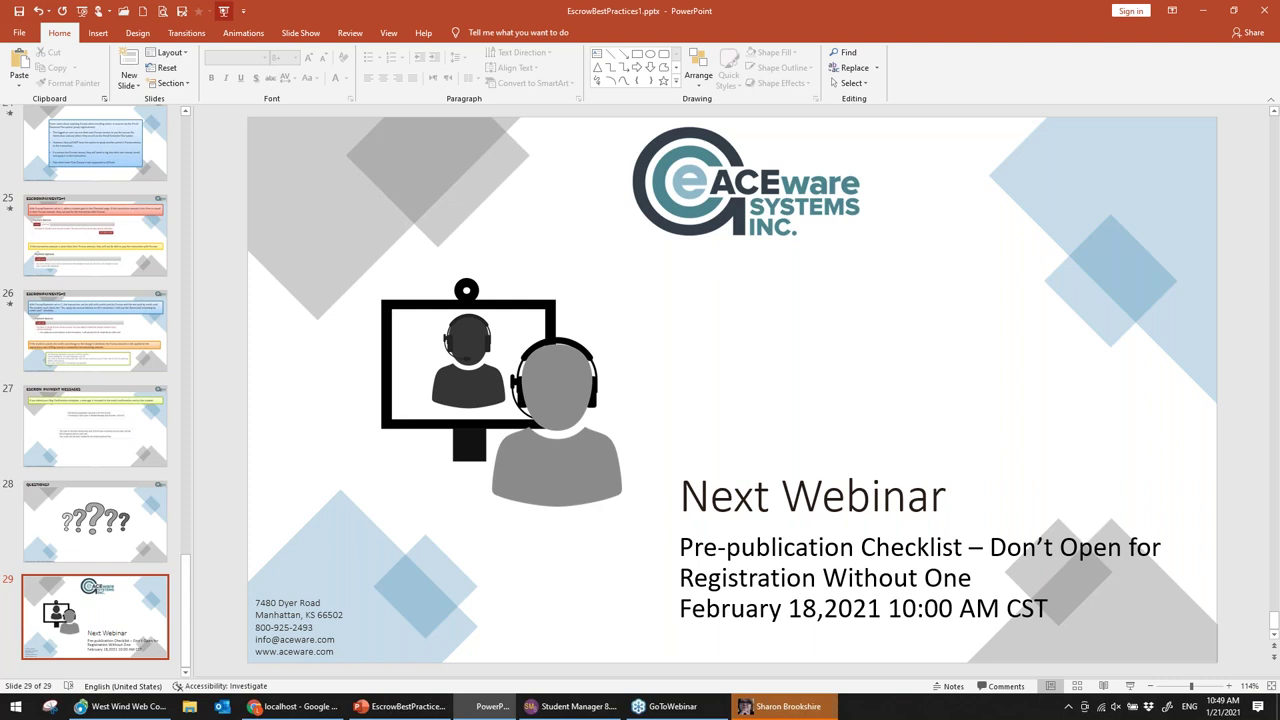